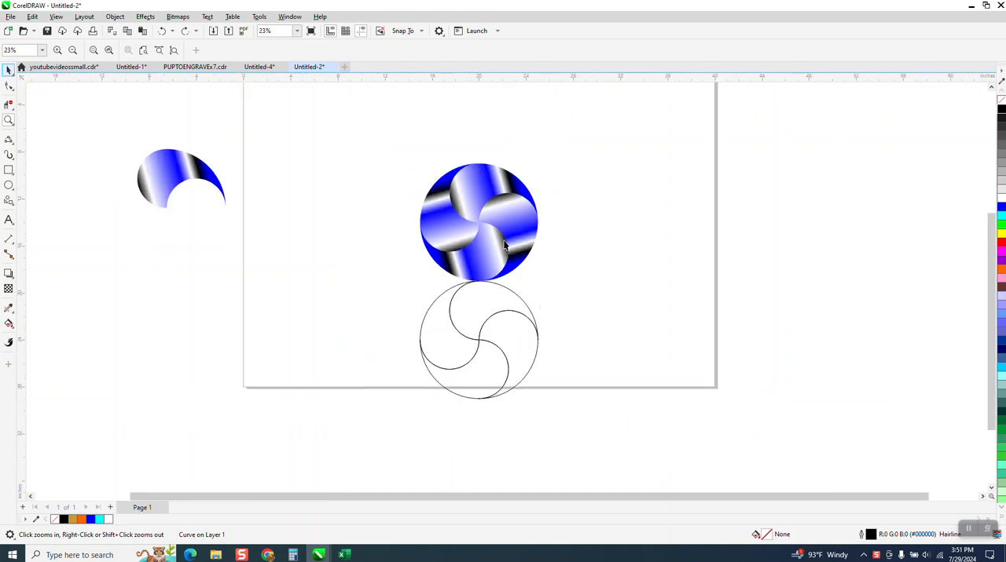
- Move the filled fan to the page's right edge and the outlined pinwheel beside the page's left edge
{"action": "left_click_drag", "start_coordinate": [355, 131], "coordinate": [583, 280]}
{"action": "left_click_drag", "start_coordinate": [488, 223], "coordinate": [740, 238]}
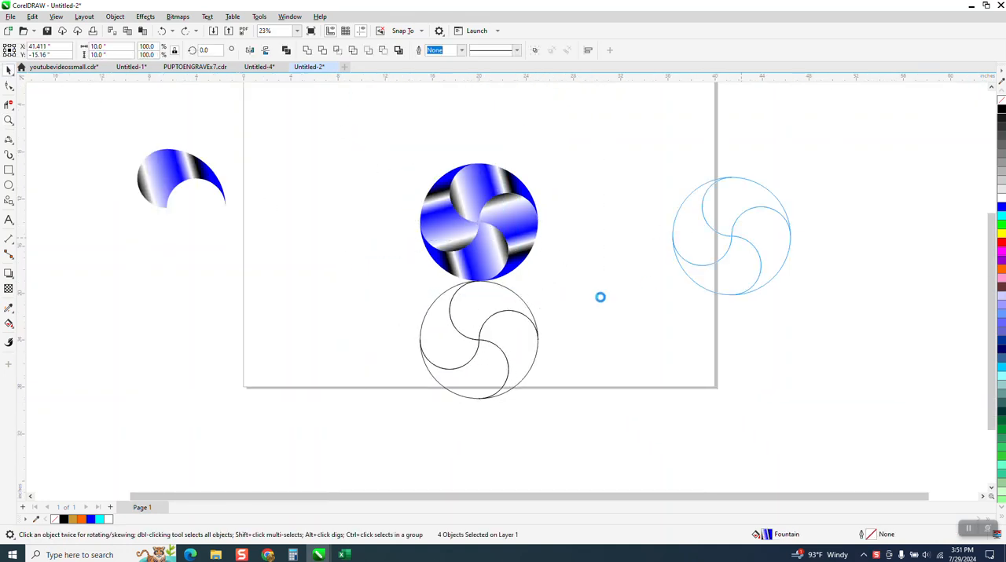
{"action": "left_click_drag", "start_coordinate": [392, 268], "coordinate": [591, 409]}
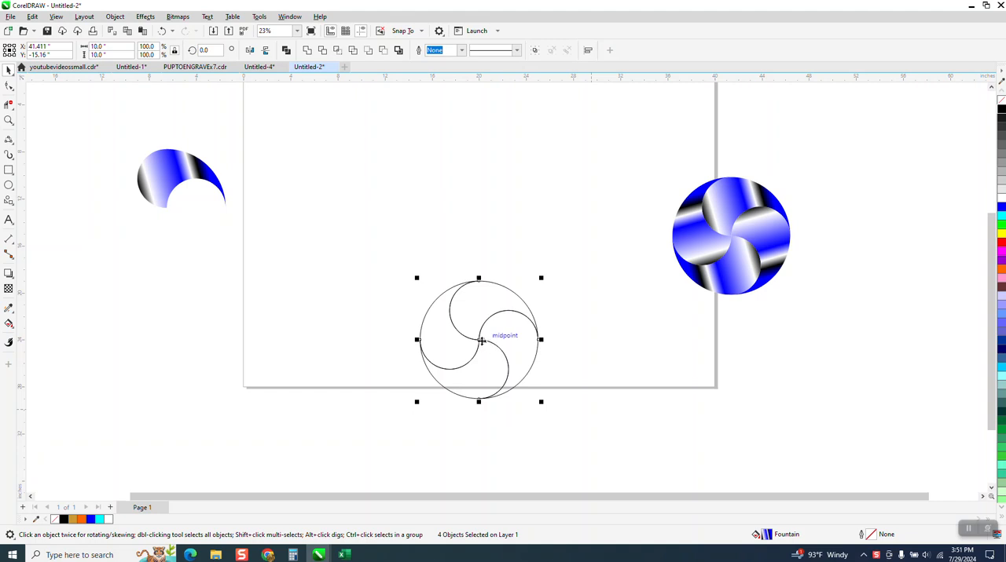
{"action": "left_click_drag", "start_coordinate": [498, 335], "coordinate": [210, 306]}
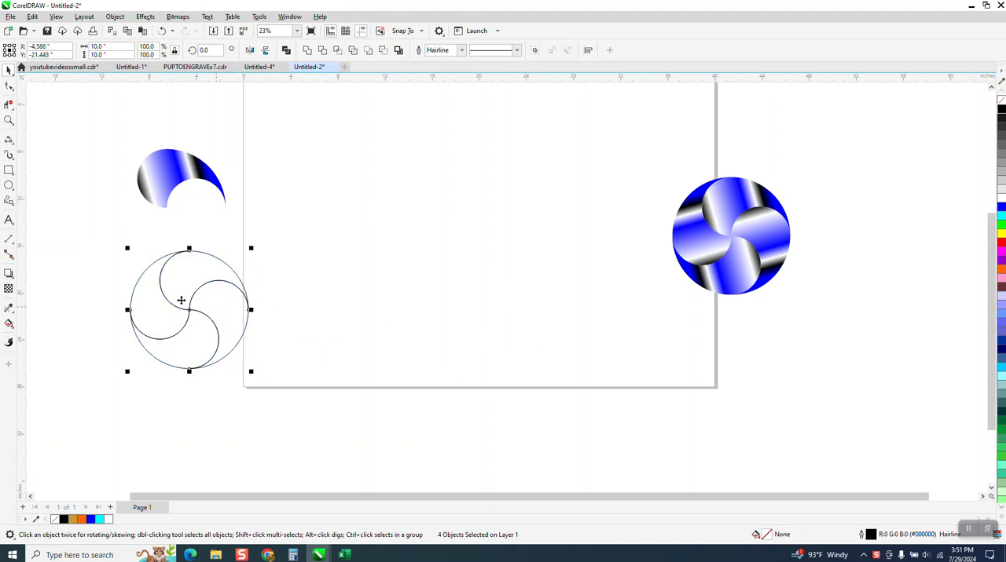
- Draw a circle on the page, set its diameter to 12 inches and centre it on the page
{"action": "left_click", "coordinate": [8, 185]}
{"action": "mouse_move", "coordinate": [574, 146]}
{"action": "left_mouse_down"}
{"action": "mouse_move", "coordinate": [456, 287]}
{"action": "mouse_move", "coordinate": [424, 292]}
{"action": "left_mouse_up"}
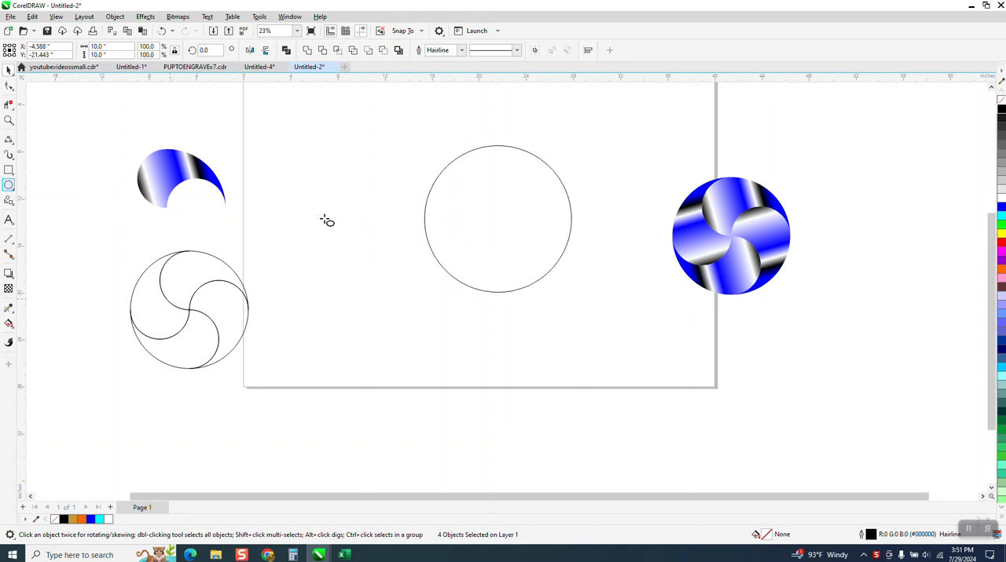
{"action": "left_click", "coordinate": [120, 47]}
{"action": "type", "text": "1"}
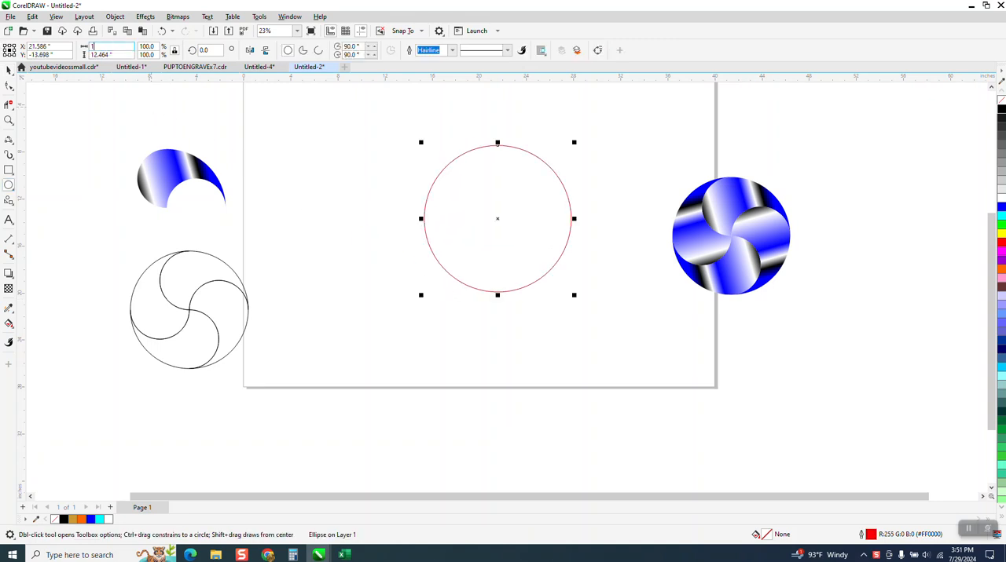
{"action": "type", "text": "2"}
{"action": "key", "text": "Return"}
{"action": "key", "text": "p"}
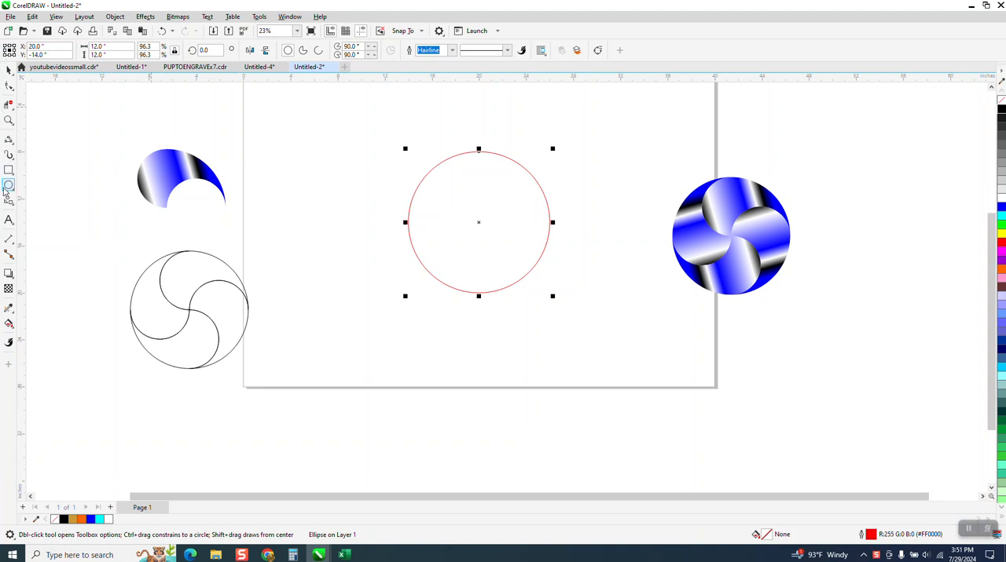
- Draw a second circle, set its diameter to 6 inches and centre it on the page inside the large circle
{"action": "left_click_drag", "start_coordinate": [348, 161], "coordinate": [307, 227]}
{"action": "left_click", "coordinate": [113, 48]}
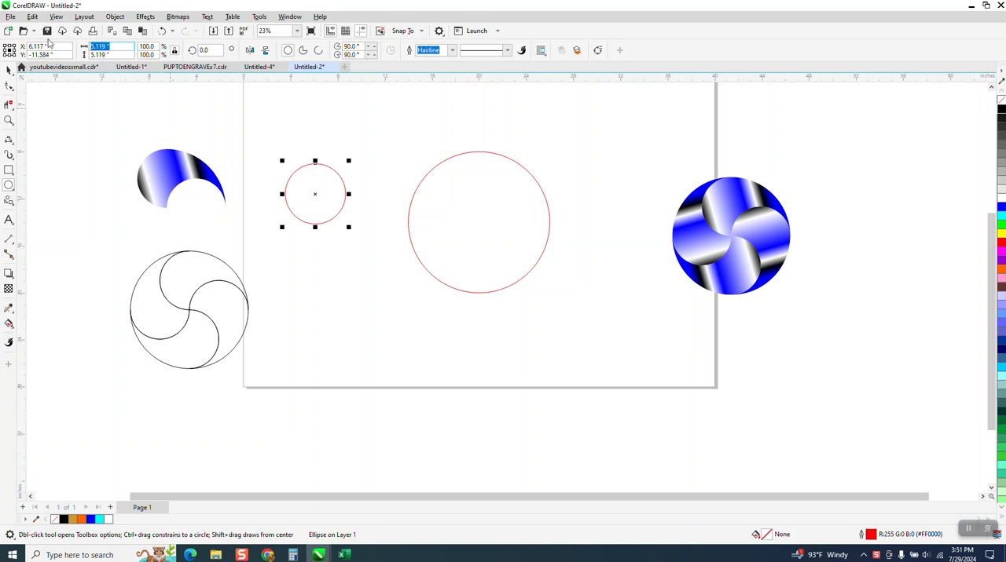
{"action": "type", "text": "6"}
{"action": "key", "text": "Return"}
{"action": "key", "text": "p"}
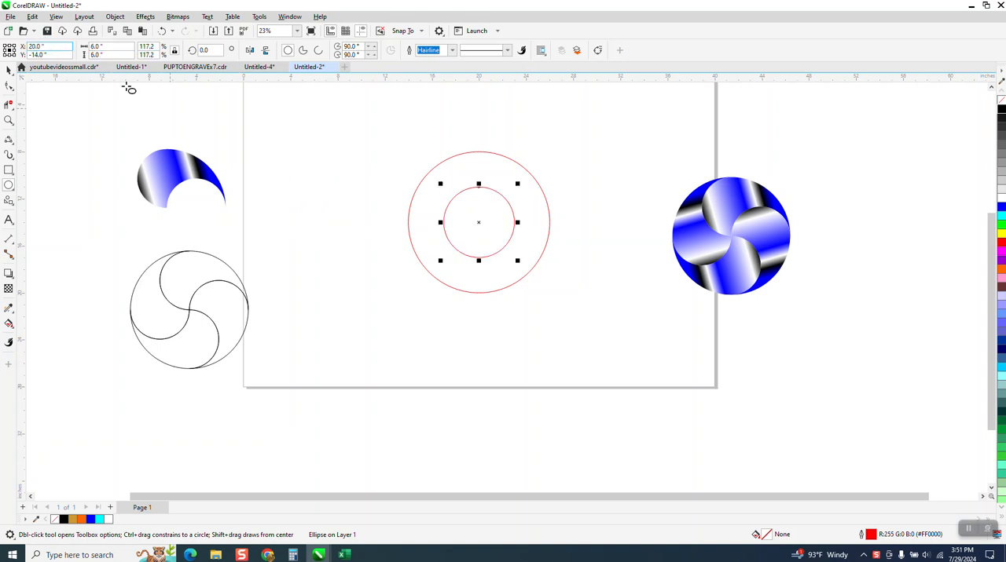
- Align the 6-inch circle to the left edge of the 12-inch circle
{"action": "left_click", "coordinate": [9, 72]}
{"action": "left_click_drag", "start_coordinate": [382, 130], "coordinate": [604, 339]}
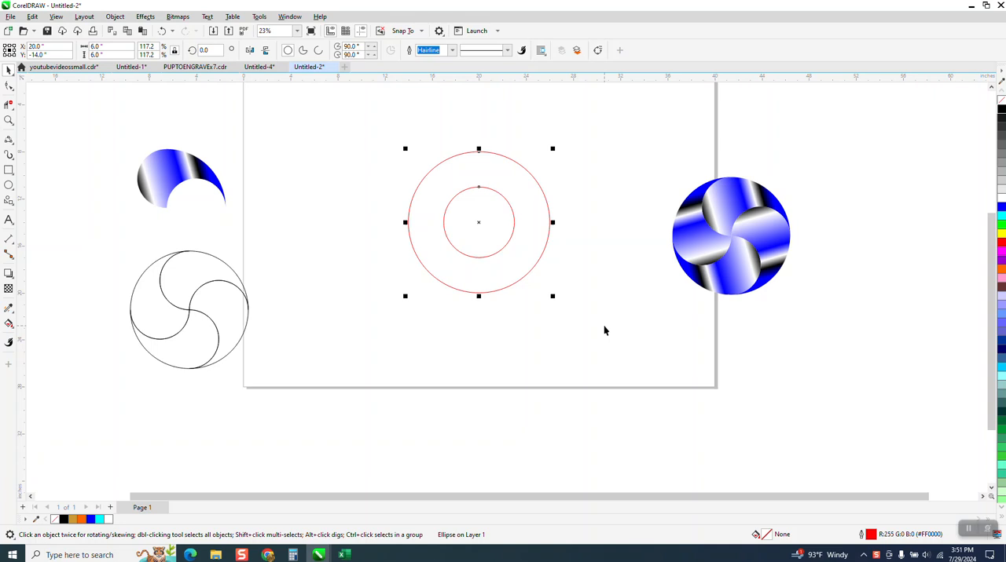
{"action": "key", "text": "l"}
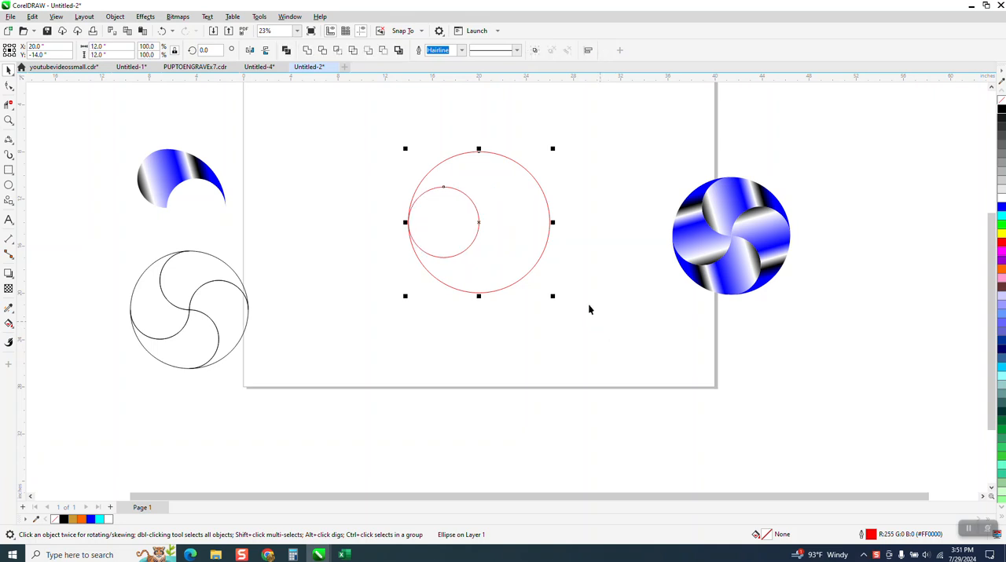
- Duplicate the 6-inch circle and align the copy to the right edge of the large circle
{"action": "left_click", "coordinate": [604, 293]}
{"action": "left_click", "coordinate": [478, 217]}
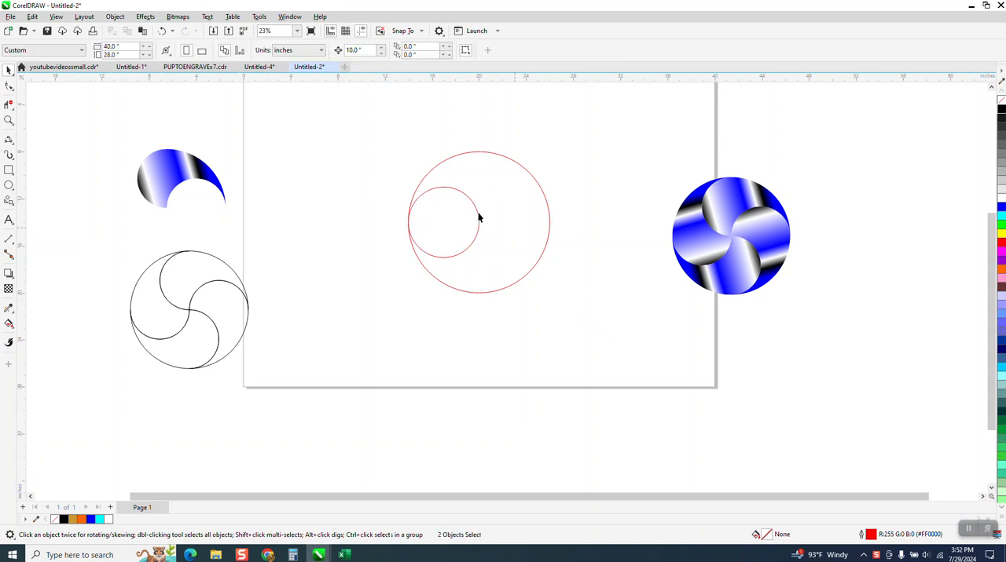
{"action": "left_click", "coordinate": [538, 186]}
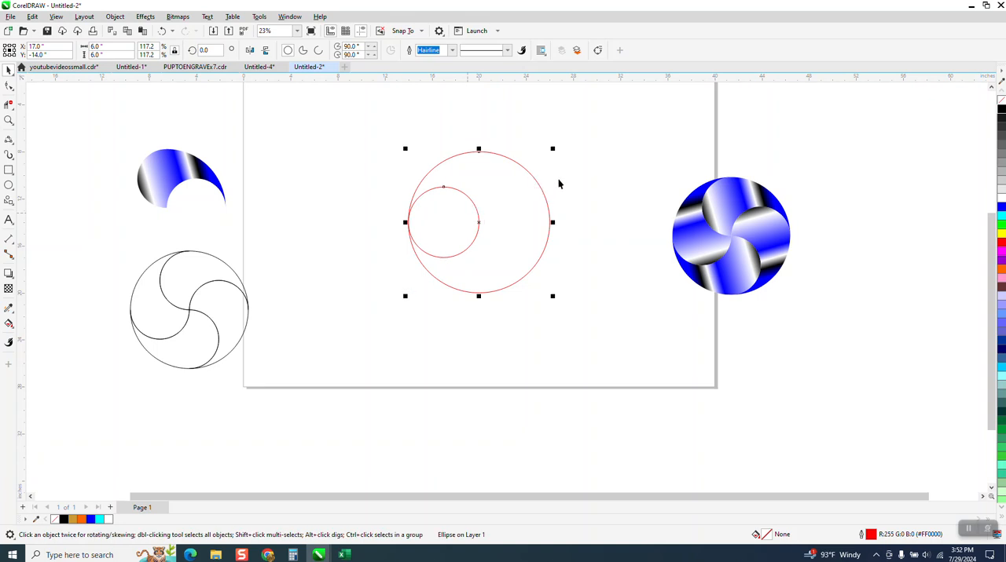
{"action": "left_click", "coordinate": [479, 211]}
{"action": "left_click", "coordinate": [475, 211]}
{"action": "left_click", "coordinate": [474, 210]}
{"action": "left_click", "coordinate": [546, 207], "text": "shift"}
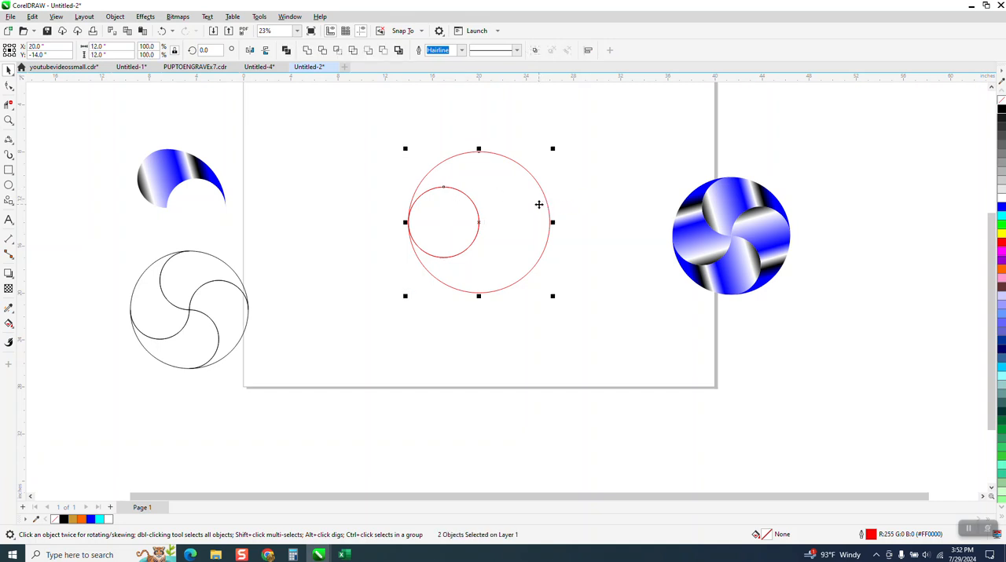
{"action": "key", "text": "r"}
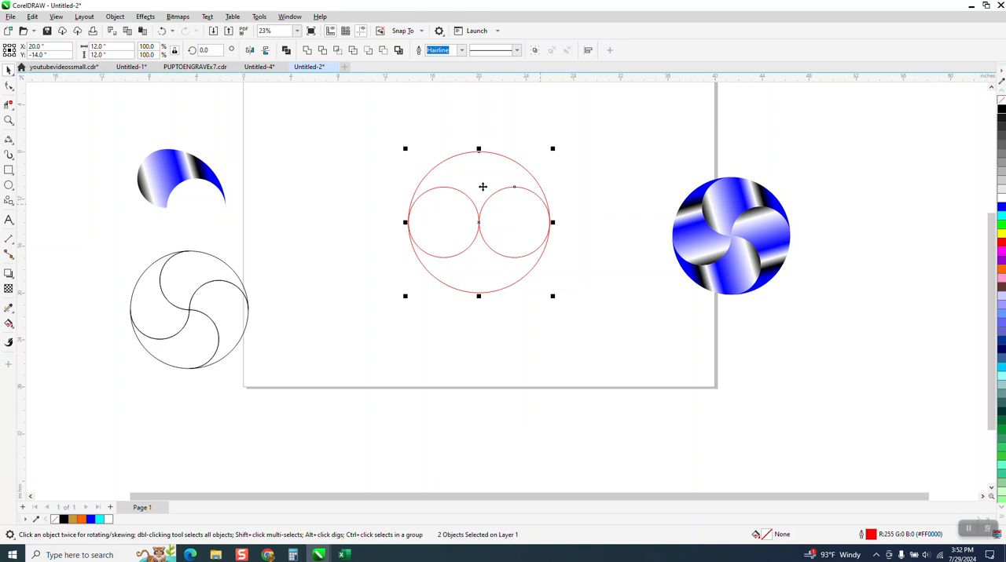
- Duplicate the two side-by-side 6-inch circles and rotate the copies 90 degrees
{"action": "left_click_drag", "start_coordinate": [366, 167], "coordinate": [604, 277]}
{"action": "key", "text": "KP_Add"}
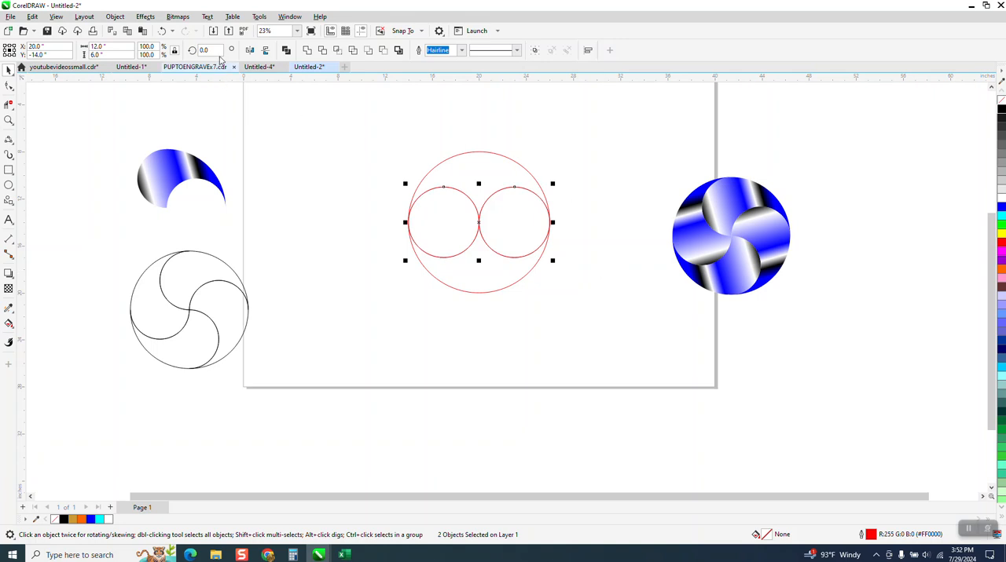
{"action": "left_click_drag", "start_coordinate": [214, 50], "coordinate": [186, 59]}
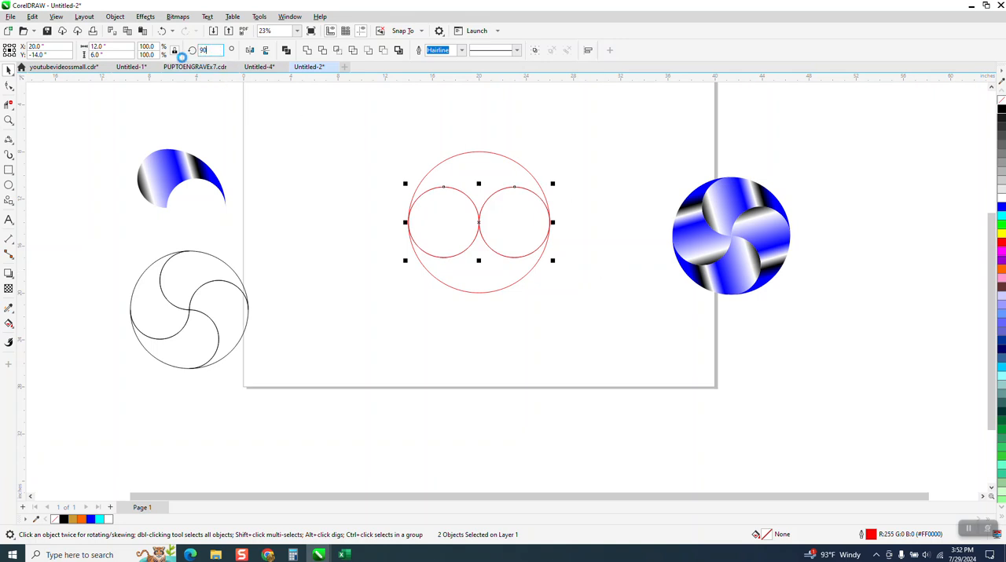
{"action": "type", "text": "90"}
{"action": "key", "text": "Return"}
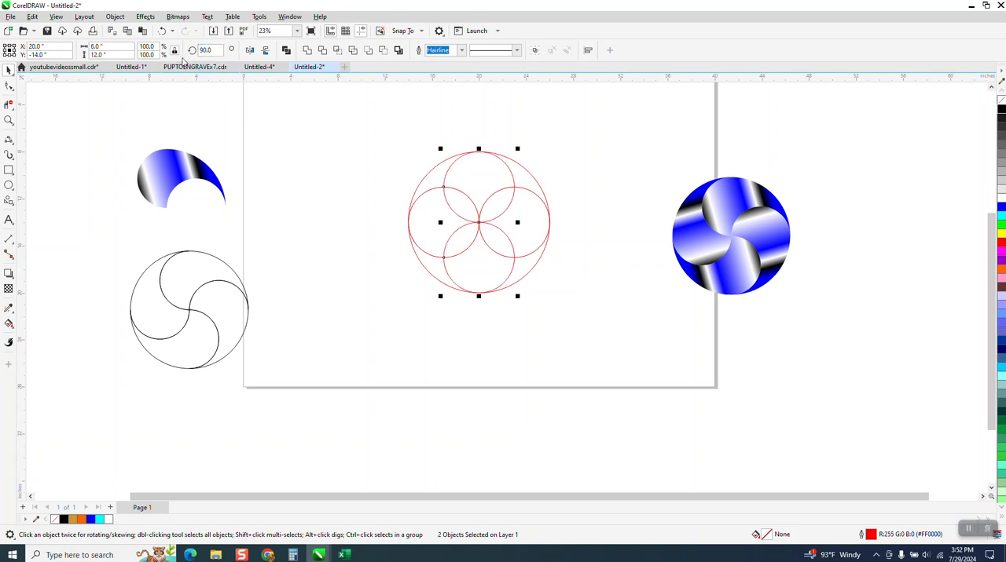
- Draw a circle about 4 inches in diameter and centre it on the page where the four circles meet
{"action": "left_click", "coordinate": [9, 186]}
{"action": "left_click_drag", "start_coordinate": [393, 208], "coordinate": [345, 253]}
{"action": "key", "text": "p"}
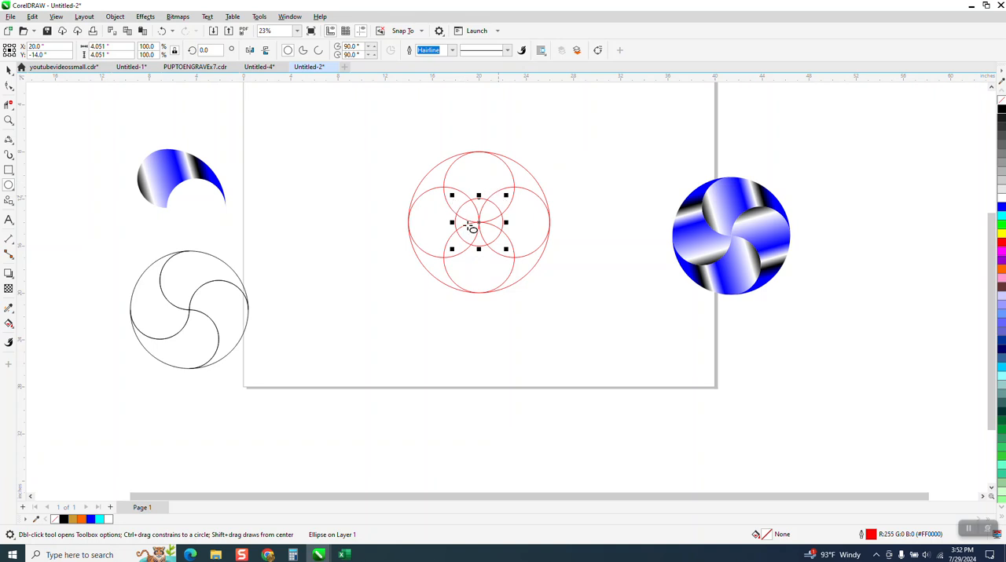
- Delete the segments of the top, left and central circles that cut across or close off the upper blade shape
{"action": "left_click", "coordinate": [8, 120]}
{"action": "left_click_drag", "start_coordinate": [366, 135], "coordinate": [659, 327]}
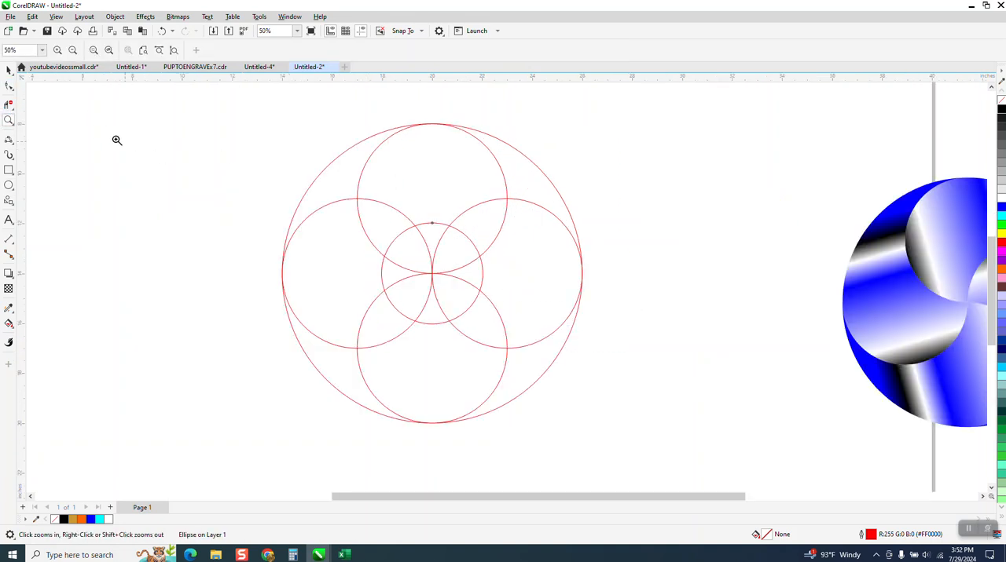
{"action": "left_click", "coordinate": [8, 104]}
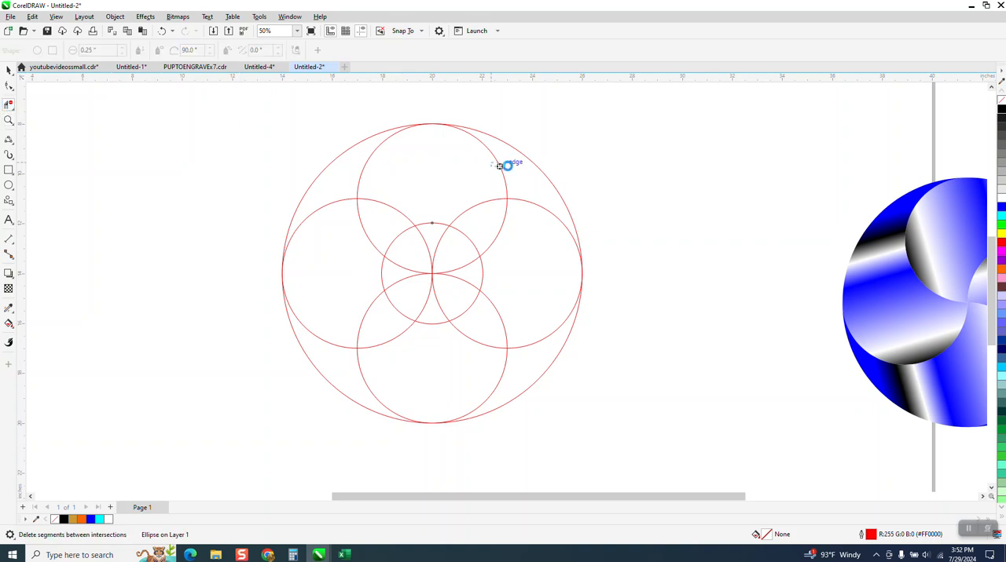
{"action": "left_click", "coordinate": [402, 209]}
{"action": "left_click", "coordinate": [403, 232]}
{"action": "left_click", "coordinate": [434, 226]}
{"action": "left_click", "coordinate": [427, 240]}
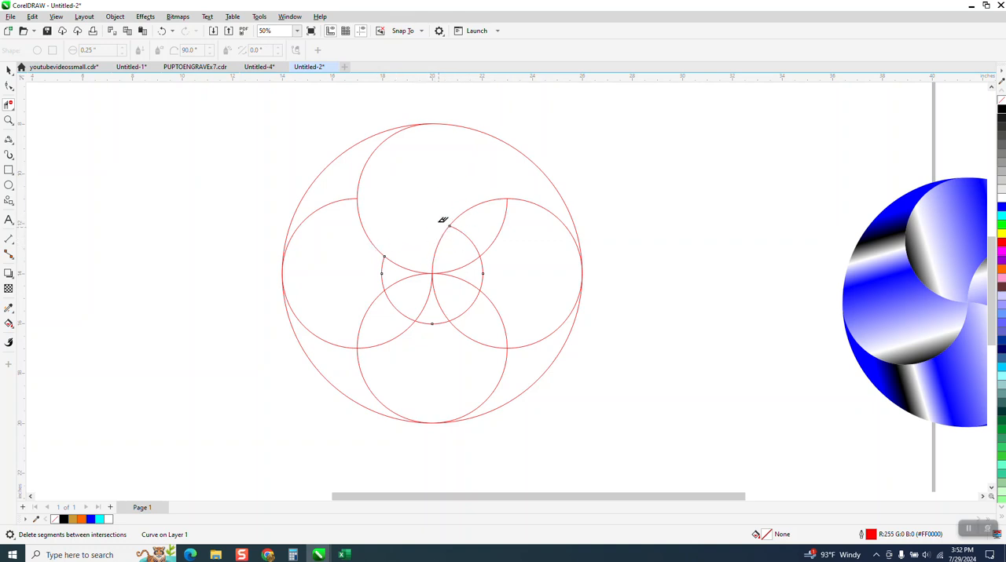
- Smart-fill the upper blade region with blue and no outline
{"action": "scroll", "coordinate": [433, 204], "scroll_direction": "down", "scroll_amount": 1}
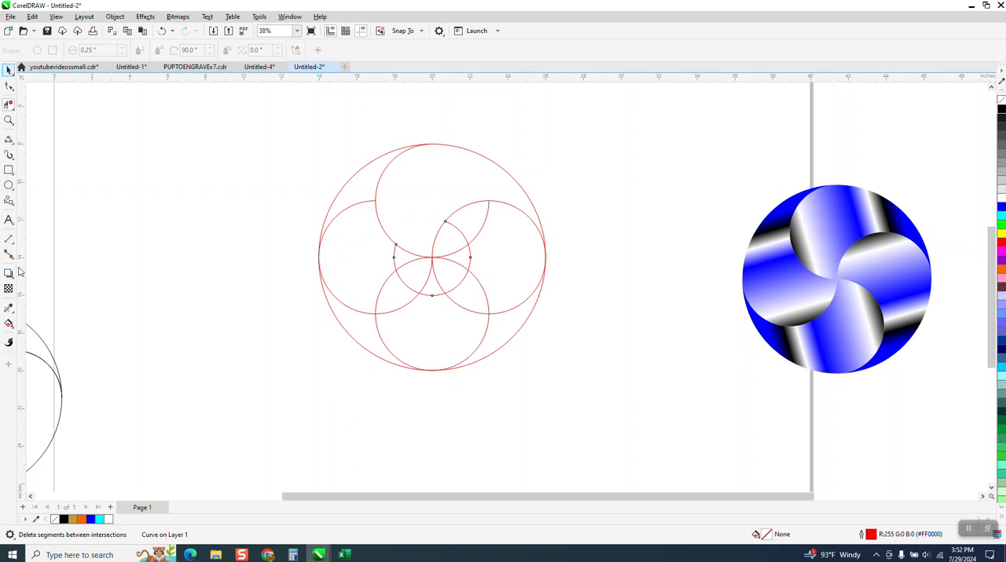
{"action": "left_click", "coordinate": [9, 323]}
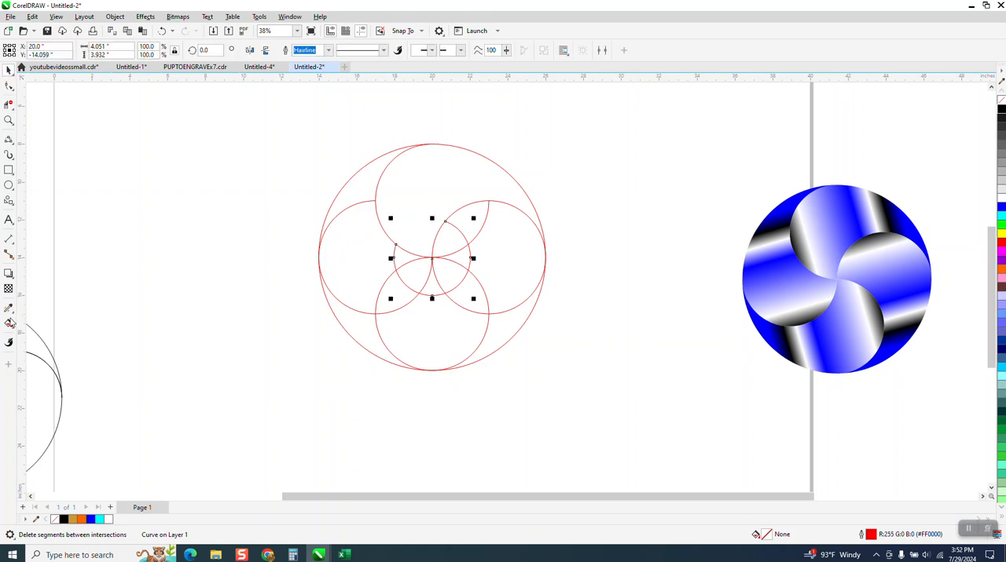
{"action": "left_click", "coordinate": [12, 330]}
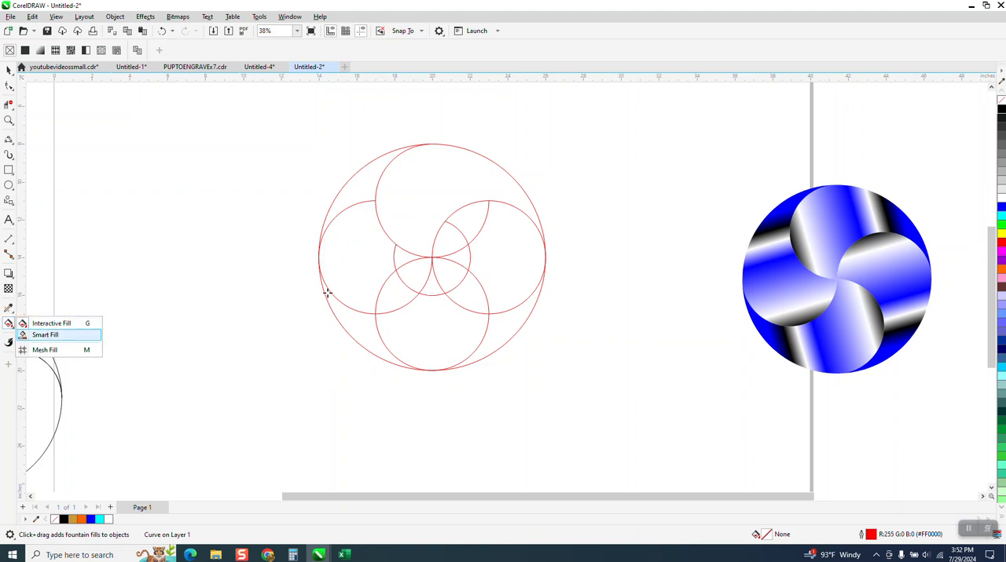
{"action": "left_click", "coordinate": [431, 216]}
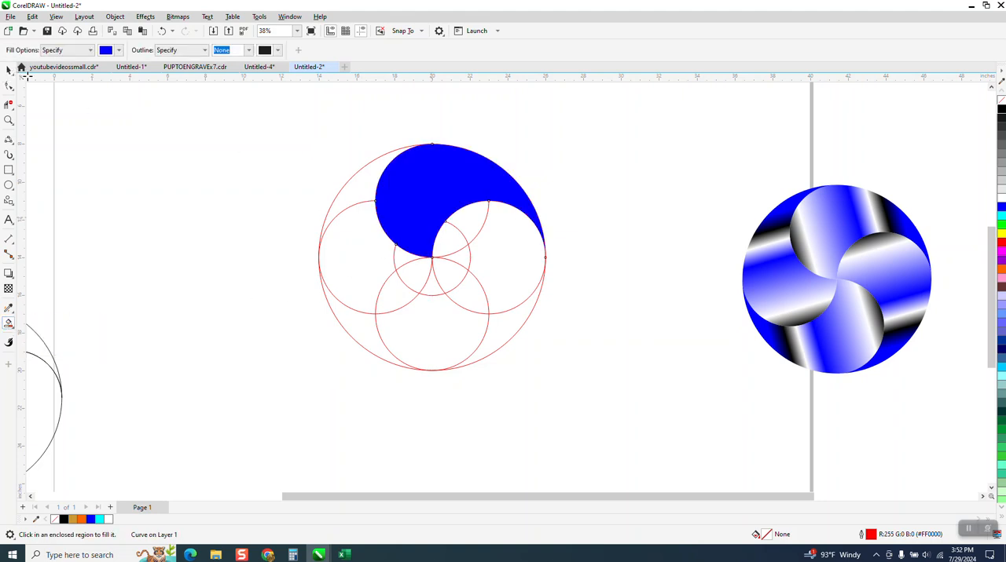
- Move the blue blade out of the circles to the page's left edge
{"action": "left_click", "coordinate": [8, 69]}
{"action": "left_click", "coordinate": [34, 69]}
{"action": "left_click", "coordinate": [431, 195]}
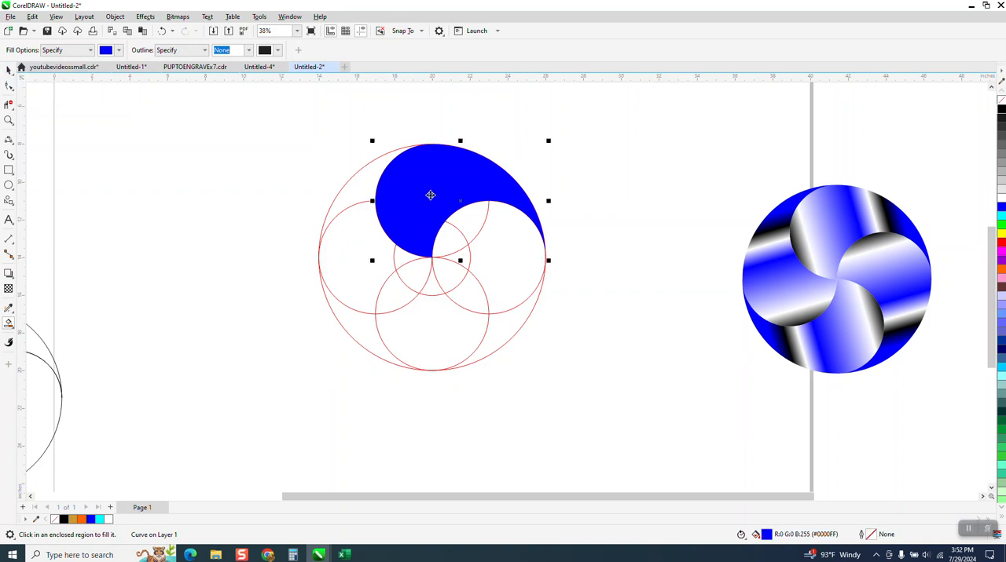
{"action": "left_click_drag", "start_coordinate": [174, 168], "coordinate": [98, 154]}
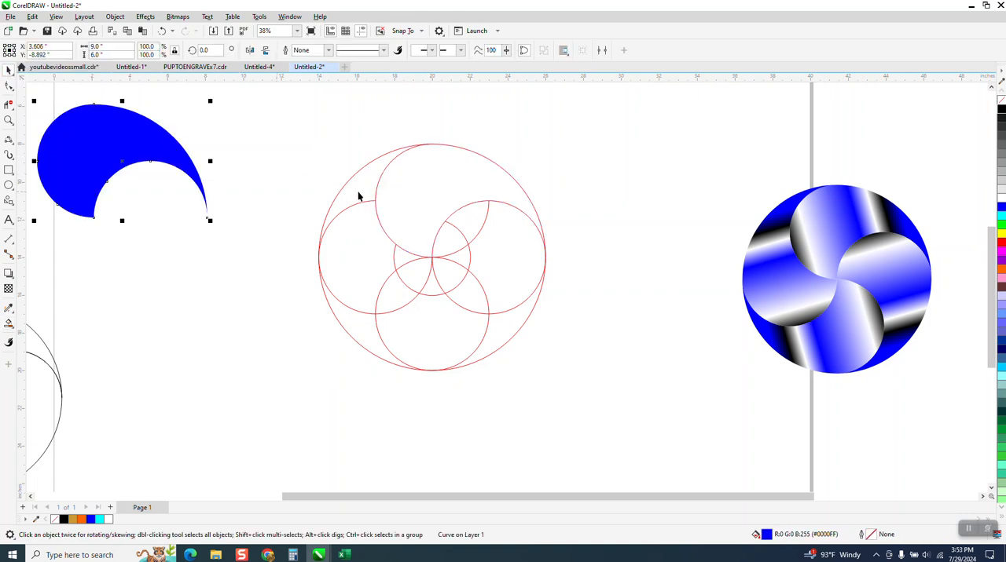
- Delete the inner circles and leftover arcs, keeping only the 12-inch outer circle
{"action": "left_click_drag", "start_coordinate": [325, 142], "coordinate": [687, 422]}
{"action": "key", "text": "Delete"}
{"action": "key", "text": "Delete"}
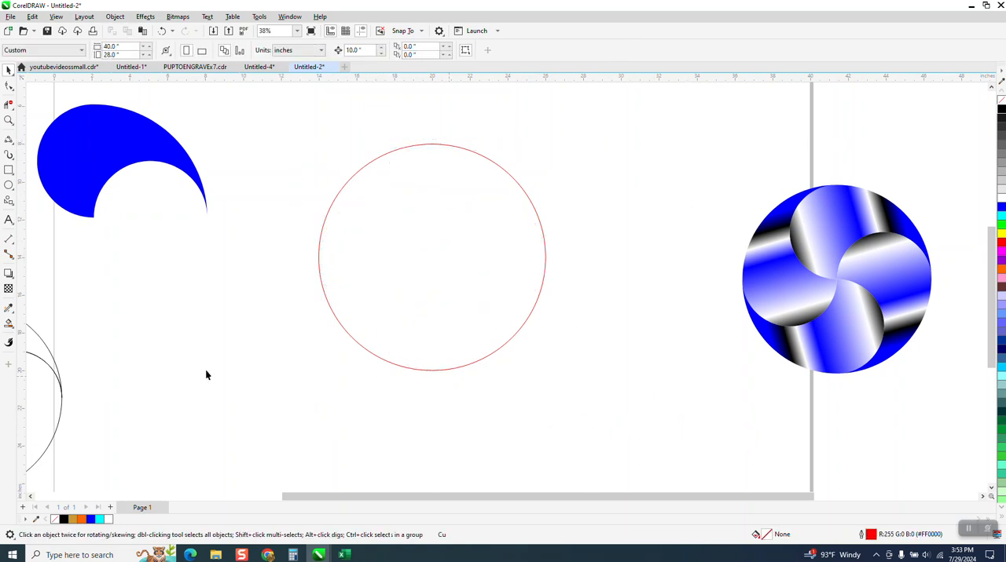
- Draw a circle about 3 inches in diameter and centre it on the page inside the outer circle
{"action": "left_click", "coordinate": [9, 185]}
{"action": "left_click_drag", "start_coordinate": [465, 235], "coordinate": [404, 280]}
{"action": "key", "text": "p"}
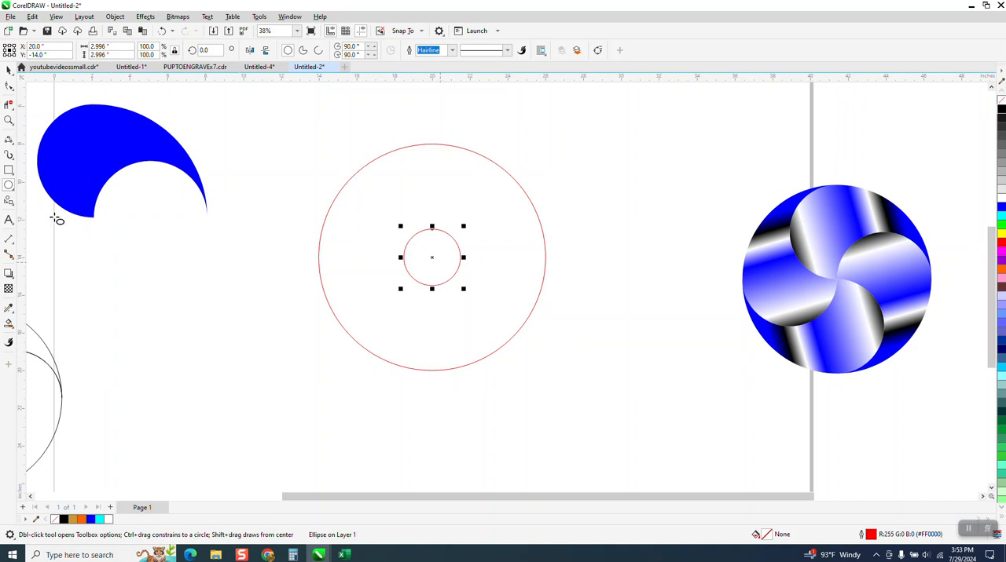
- Draw a 3-point curve from the small circle's left side, arching over it to the outer circle's right side
{"action": "left_click", "coordinate": [12, 145]}
{"action": "left_click", "coordinate": [40, 209]}
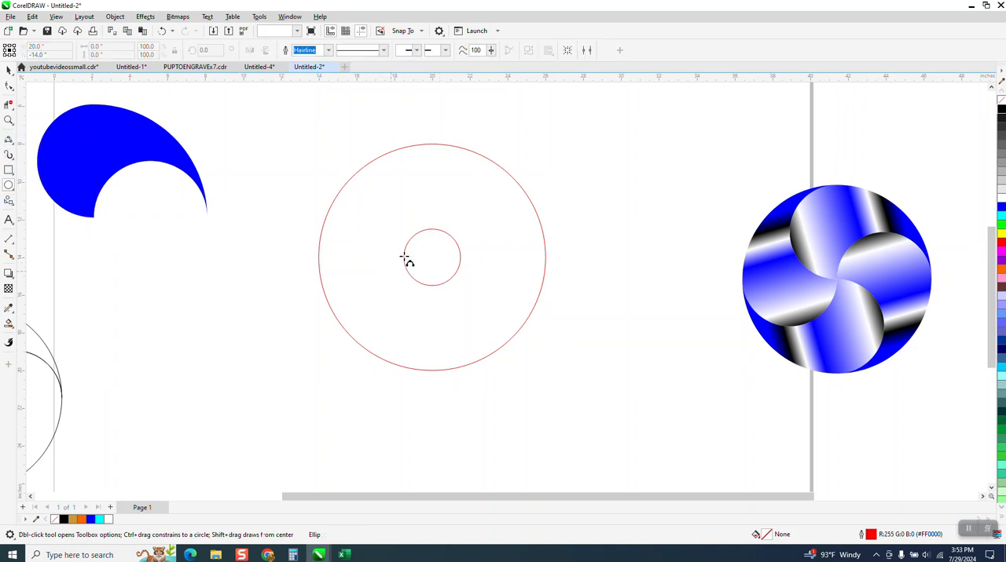
{"action": "left_click_drag", "start_coordinate": [403, 257], "coordinate": [543, 248]}
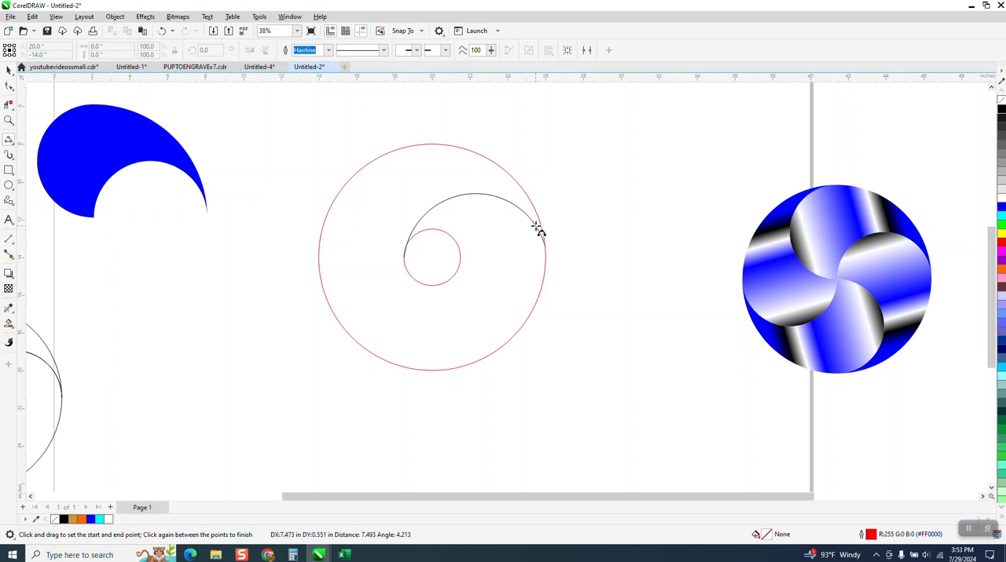
{"action": "left_click", "coordinate": [539, 228]}
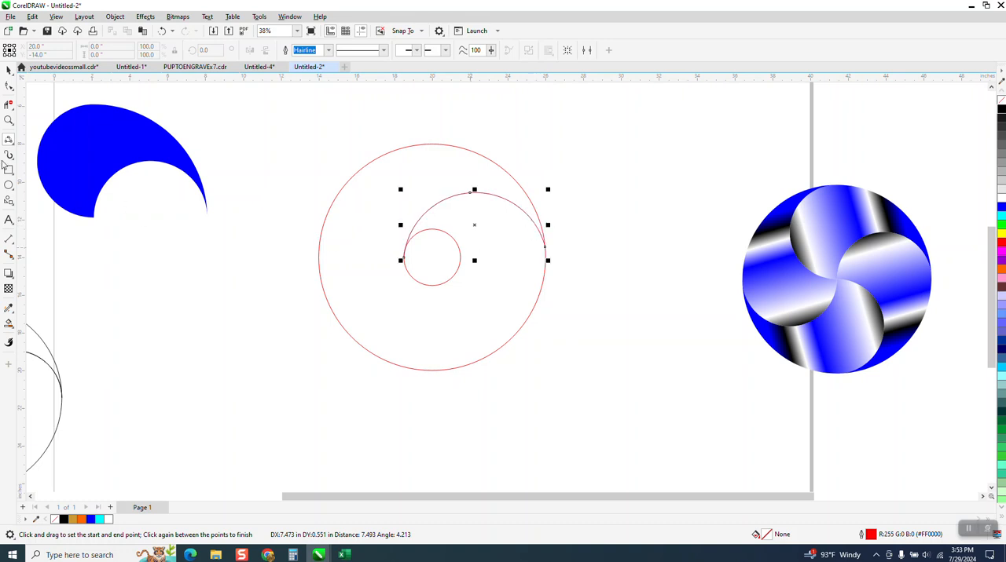
- Adjust the curve's start node where it meets the left side of the small circle
{"action": "left_click", "coordinate": [9, 119]}
{"action": "left_click_drag", "start_coordinate": [386, 236], "coordinate": [443, 281]}
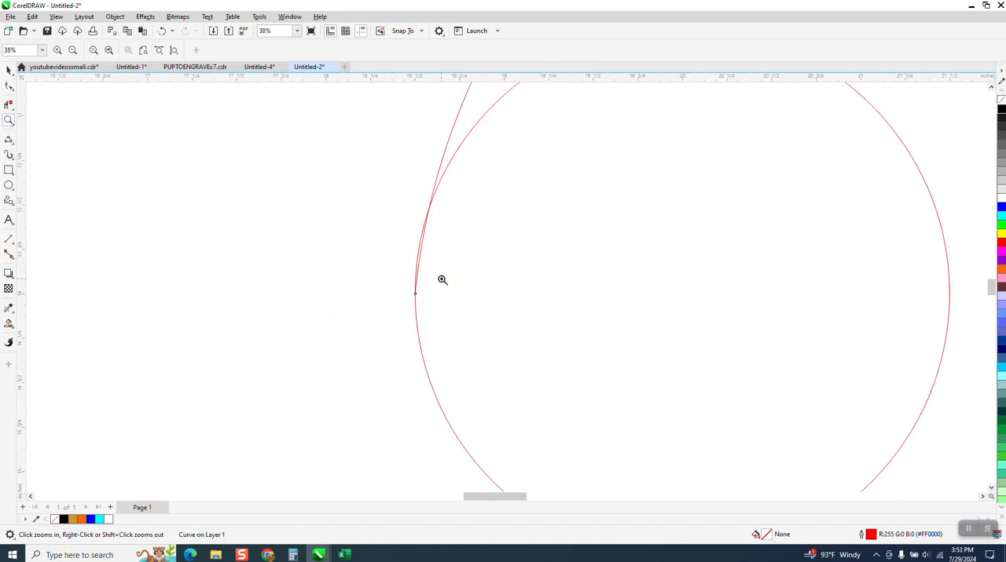
{"action": "scroll", "coordinate": [330, 236], "scroll_direction": "down", "scroll_amount": 1}
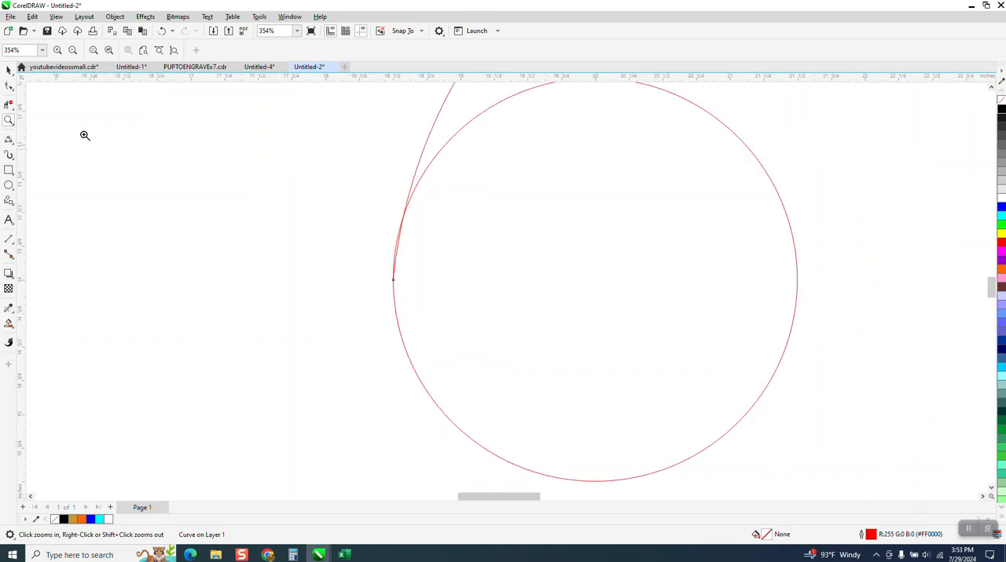
{"action": "key", "text": "F10"}
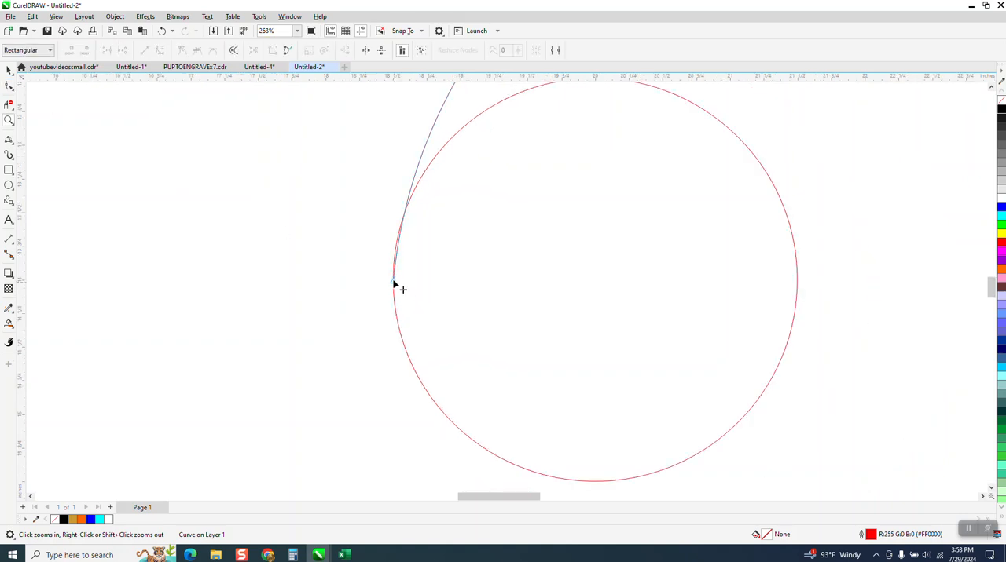
{"action": "left_click", "coordinate": [393, 278]}
{"action": "scroll", "coordinate": [398, 251], "scroll_direction": "down", "scroll_amount": 1}
{"action": "scroll", "coordinate": [397, 251], "scroll_direction": "down", "scroll_amount": 2}
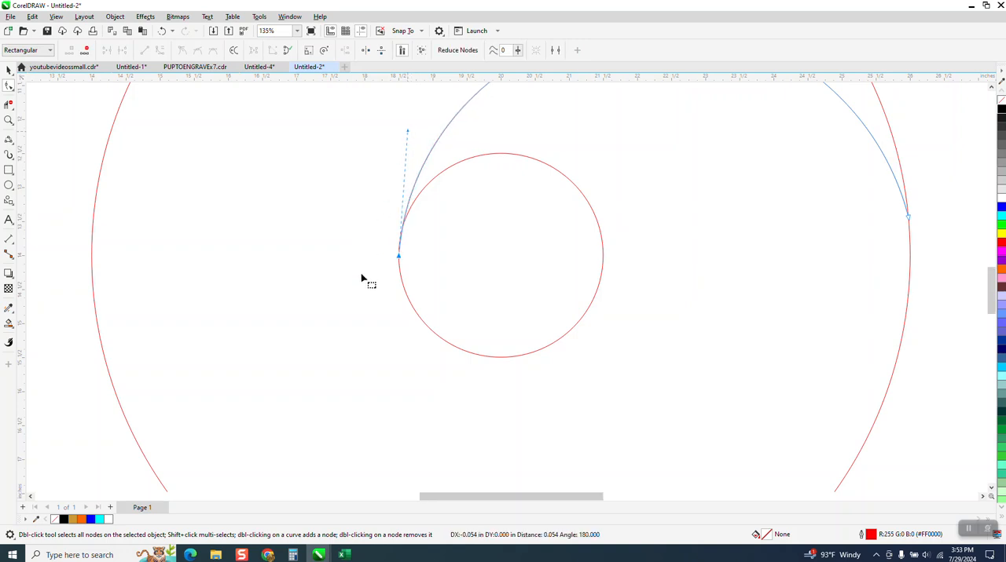
- Rotate a copy of the arched curve 90 degrees around the small circle's centre
{"action": "scroll", "coordinate": [364, 280], "scroll_direction": "down", "scroll_amount": 2}
{"action": "scroll", "coordinate": [716, 236], "scroll_direction": "down", "scroll_amount": 2}
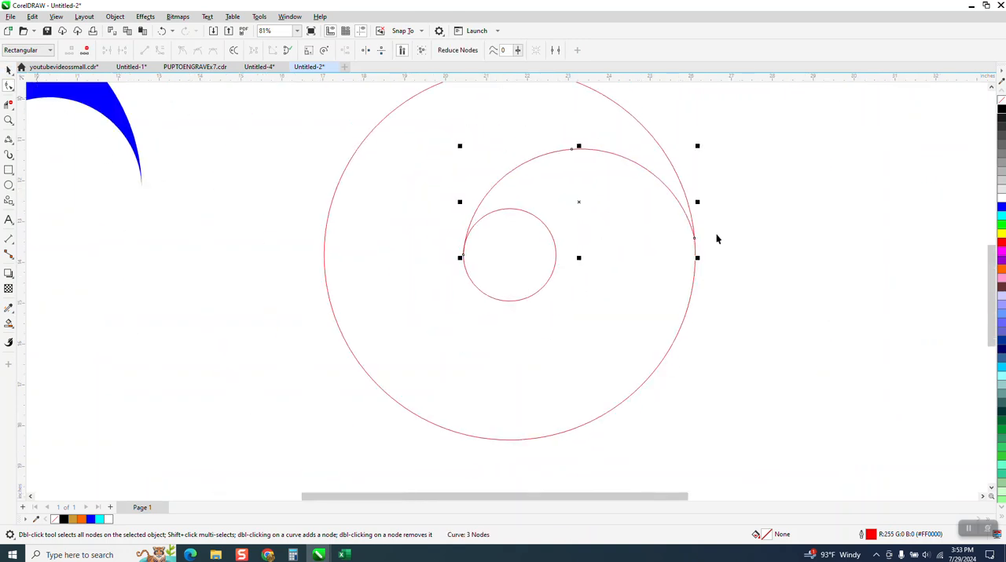
{"action": "key", "text": "space"}
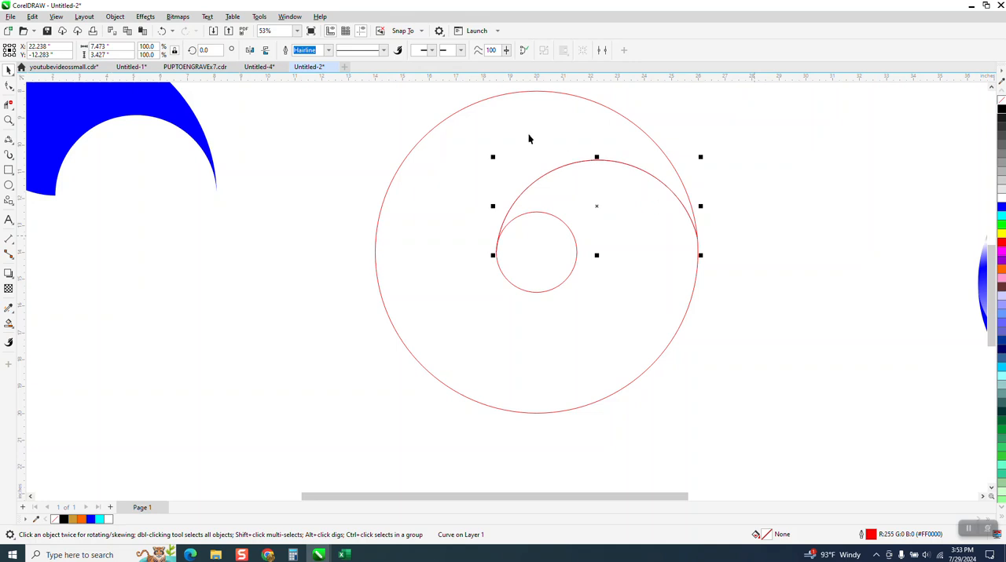
{"action": "left_click", "coordinate": [206, 50]}
{"action": "type", "text": "9"}
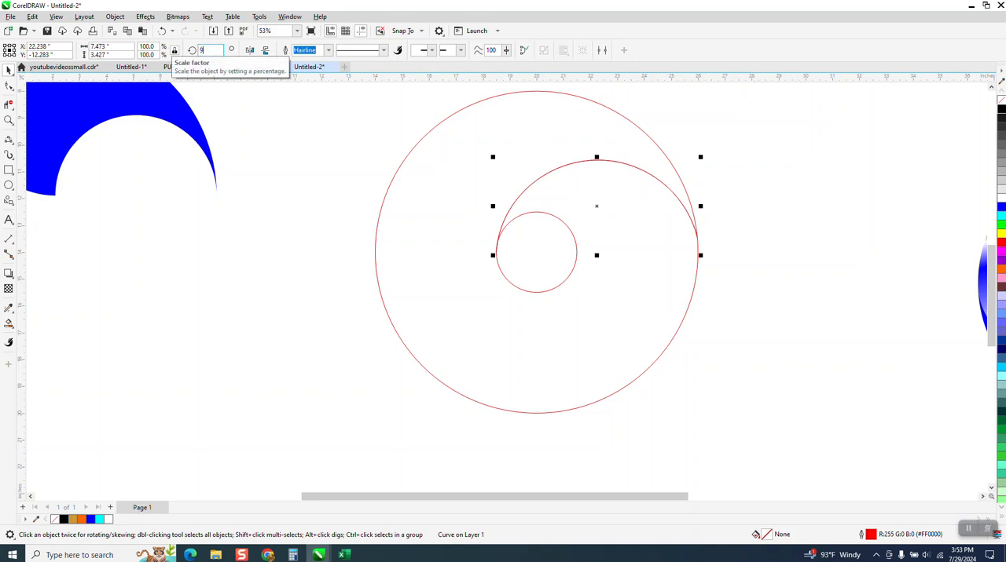
{"action": "type", "text": "0"}
{"action": "key", "text": "Return"}
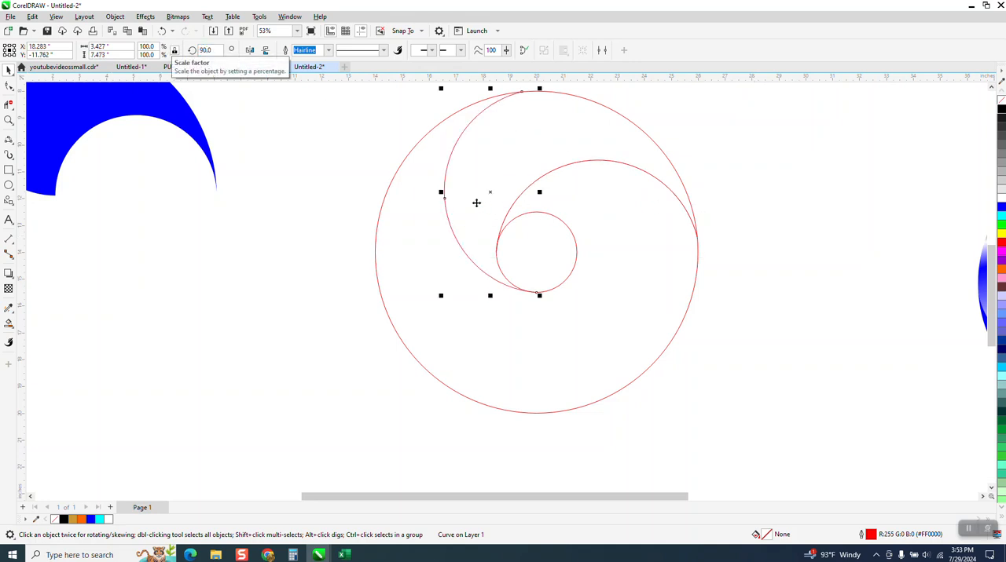
- Fill the enclosed blade region between the two curves and the circles with blue using Smart Fill
{"action": "scroll", "coordinate": [503, 238], "scroll_direction": "down", "scroll_amount": 1}
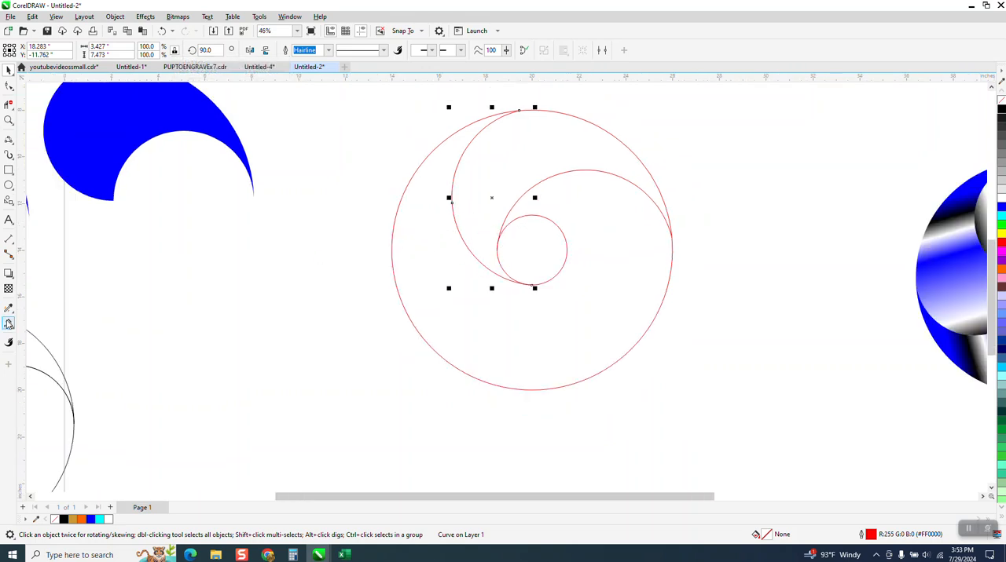
{"action": "left_click", "coordinate": [9, 324]}
{"action": "left_click", "coordinate": [501, 170]}
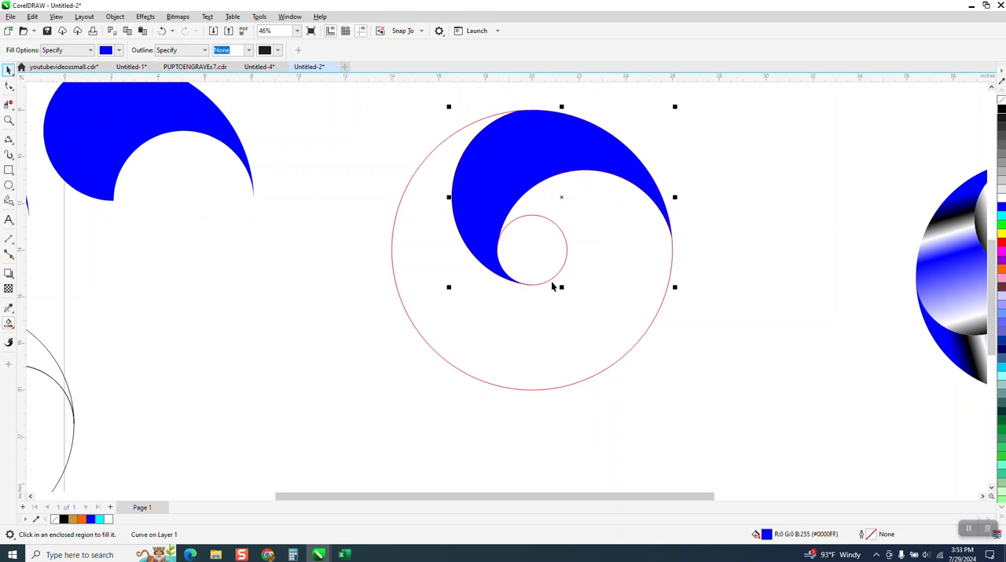
- Delete the small inner circle and the large outer circle around the blue blade
{"action": "key", "text": "space"}
{"action": "left_click", "coordinate": [553, 284]}
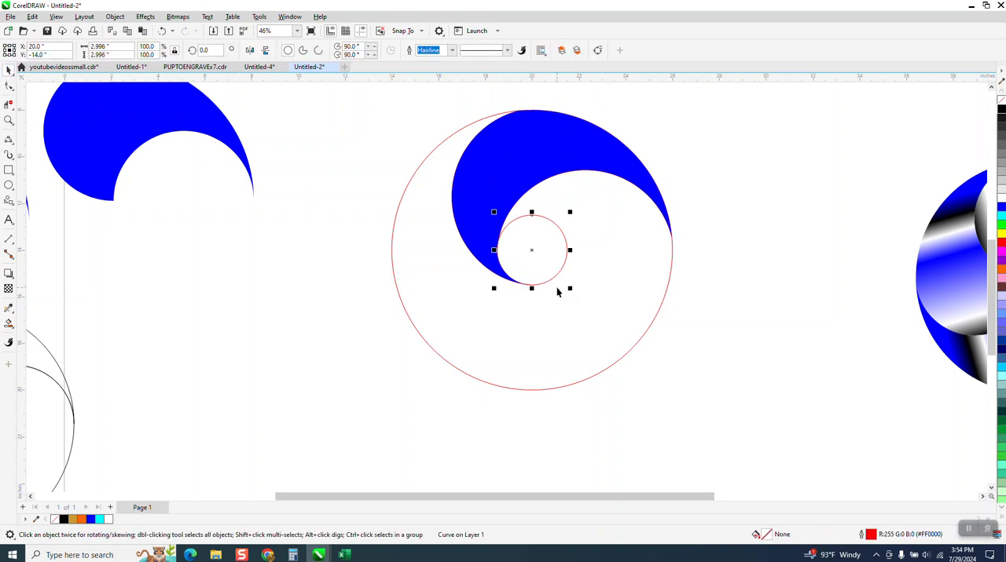
{"action": "key", "text": "Delete"}
{"action": "left_click", "coordinate": [595, 374]}
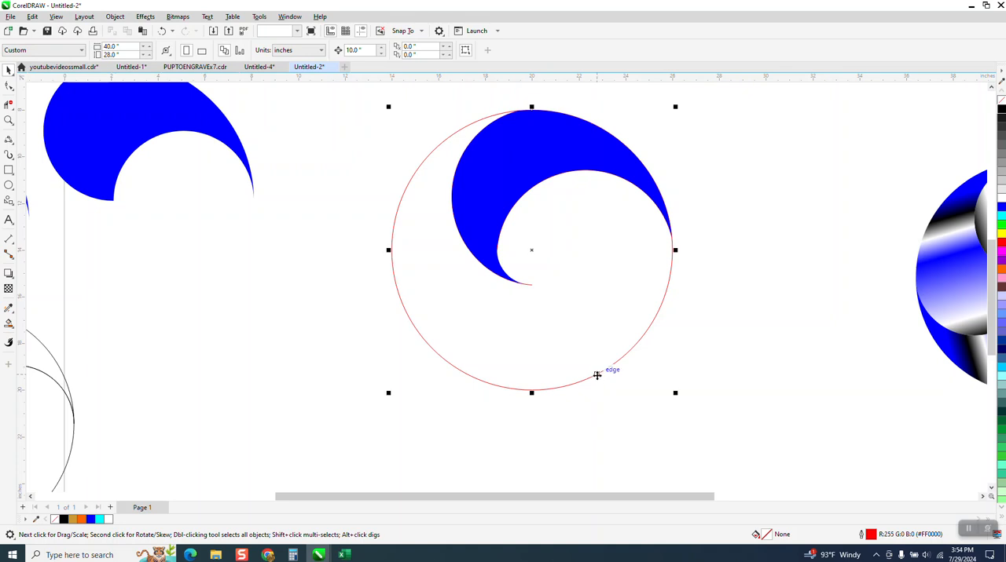
{"action": "key", "text": "Delete"}
- Shift the blue blade 10 inches aside to delete the two curves beneath it, and return it to its place
{"action": "left_click", "coordinate": [523, 186]}
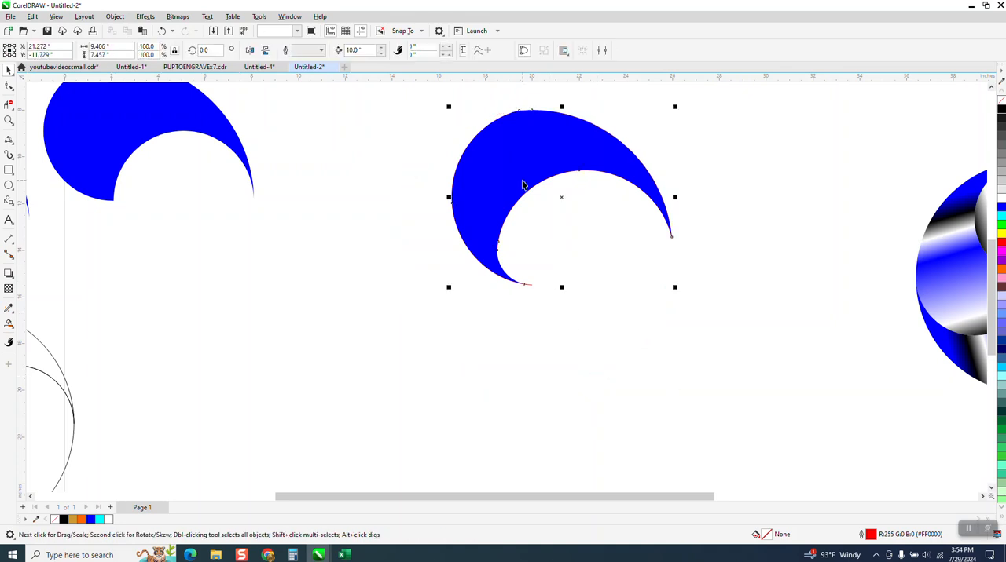
{"action": "key", "text": "Right"}
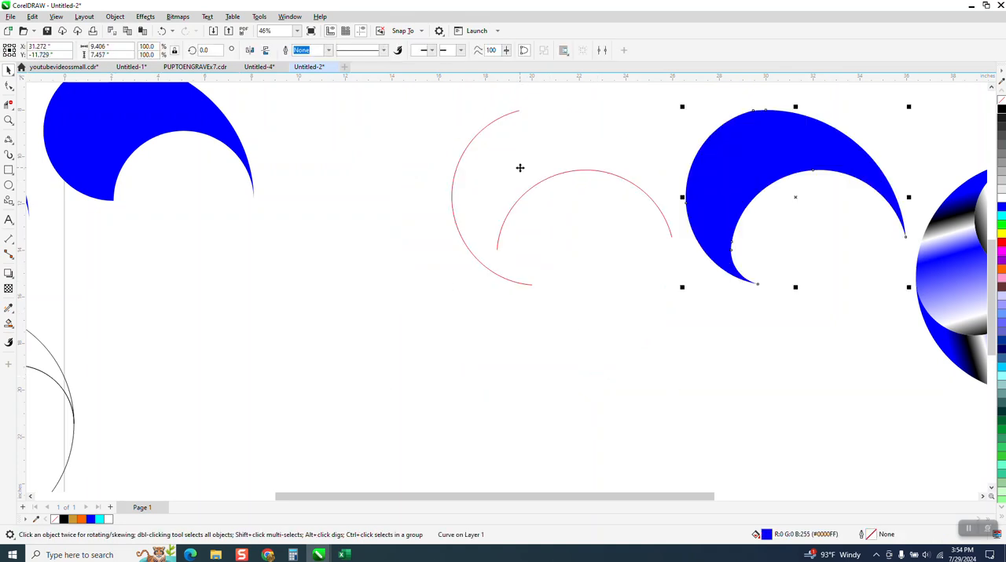
{"action": "left_click_drag", "start_coordinate": [422, 94], "coordinate": [700, 322]}
{"action": "key", "text": "Delete"}
{"action": "left_click", "coordinate": [725, 188]}
{"action": "key", "text": "Left"}
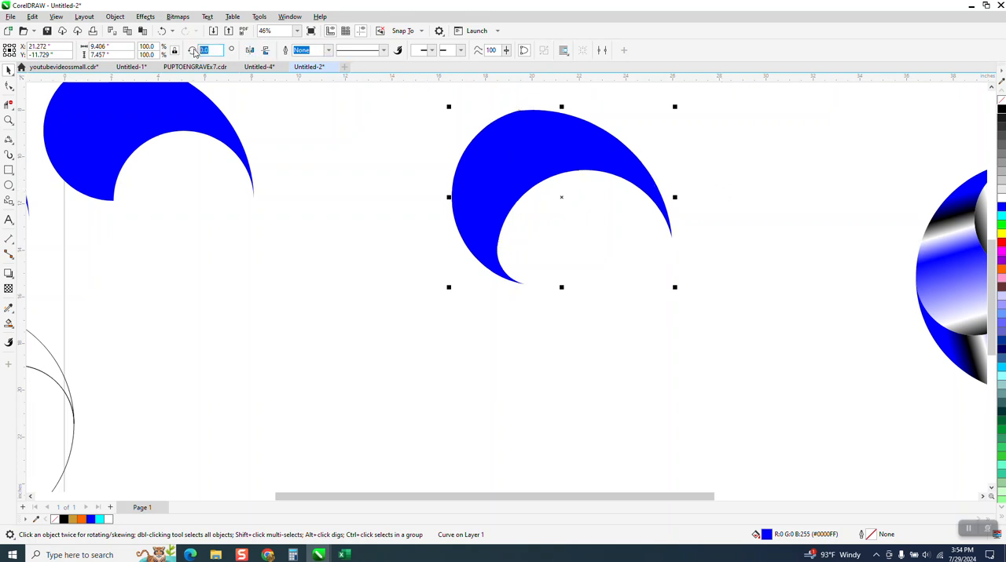
- Rotate a copy of the blue blade 90 degrees and repeat it to form a full four-blade ring
{"action": "type", "text": "90"}
{"action": "key", "text": "Return"}
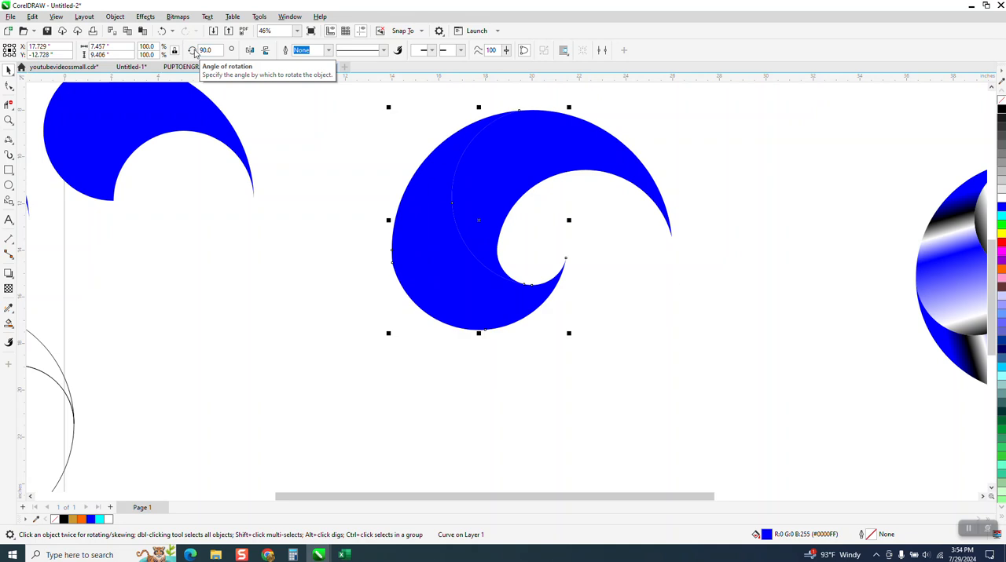
{"action": "key", "text": "ctrl+d"}
{"action": "key", "text": "ctrl+d"}
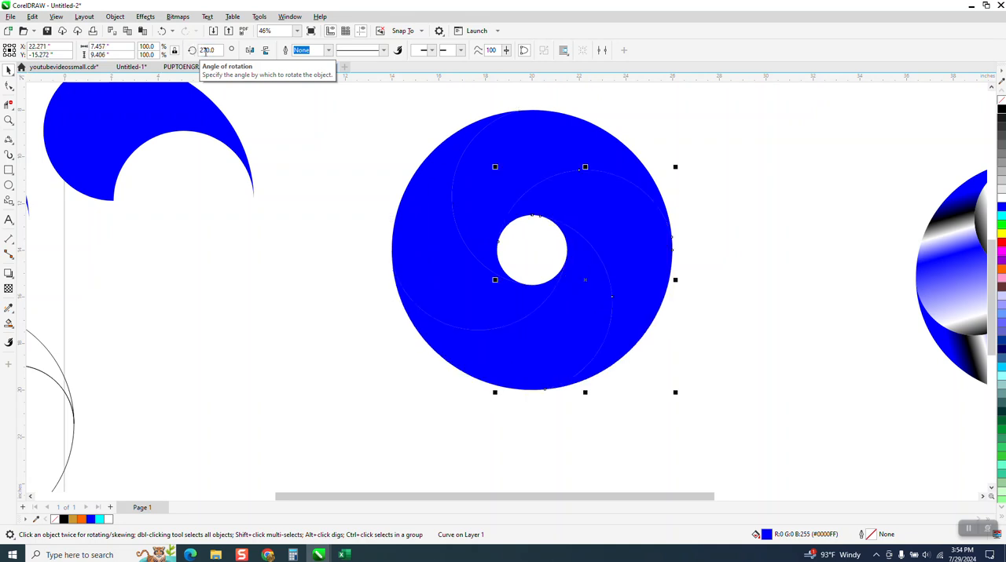
{"action": "scroll", "coordinate": [412, 468], "scroll_direction": "down", "scroll_amount": 3}
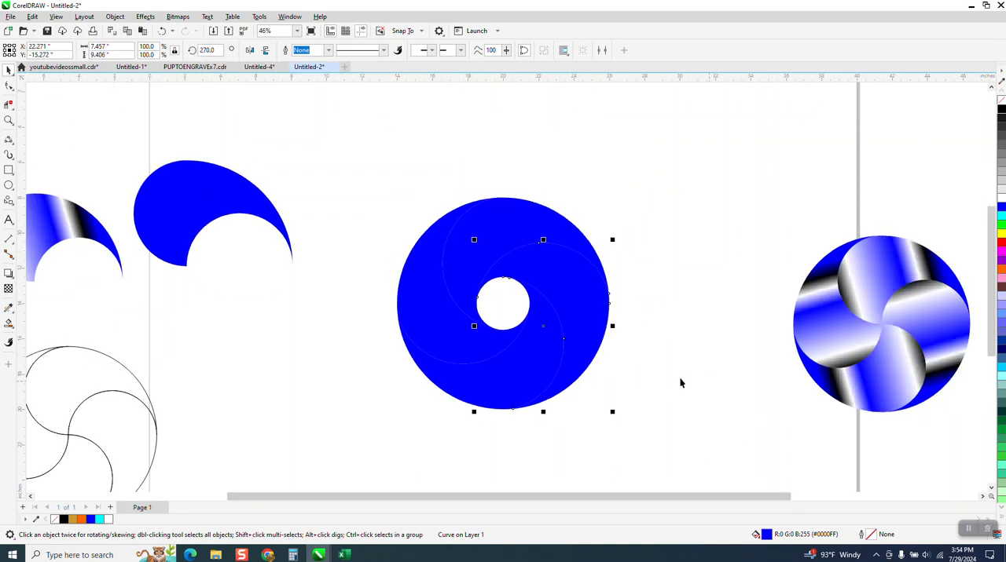
- Undo the rotated blade copies and delete the duplicate stacked on the original blade
{"action": "left_click", "coordinate": [162, 31]}
{"action": "left_click", "coordinate": [162, 31]}
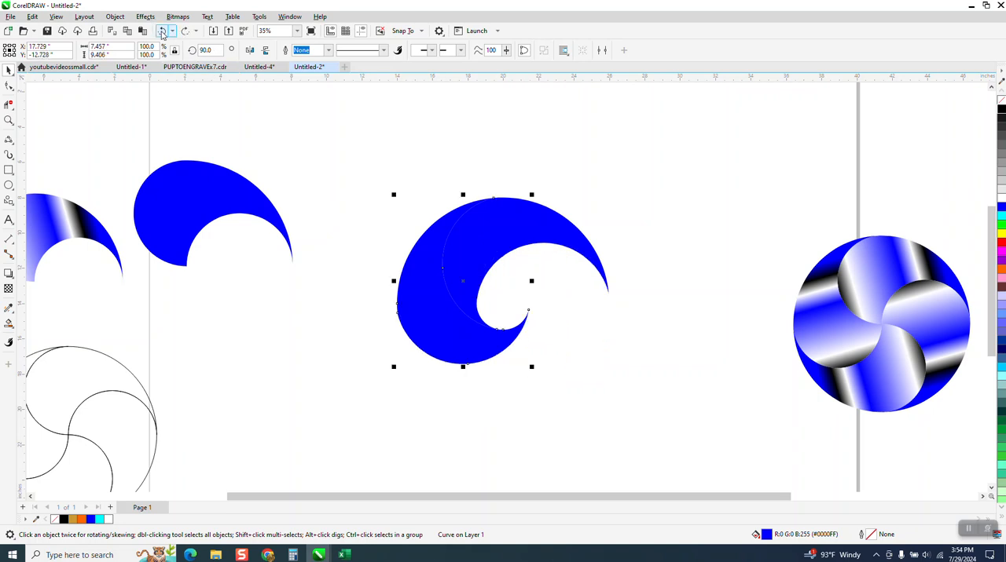
{"action": "left_click", "coordinate": [162, 31]}
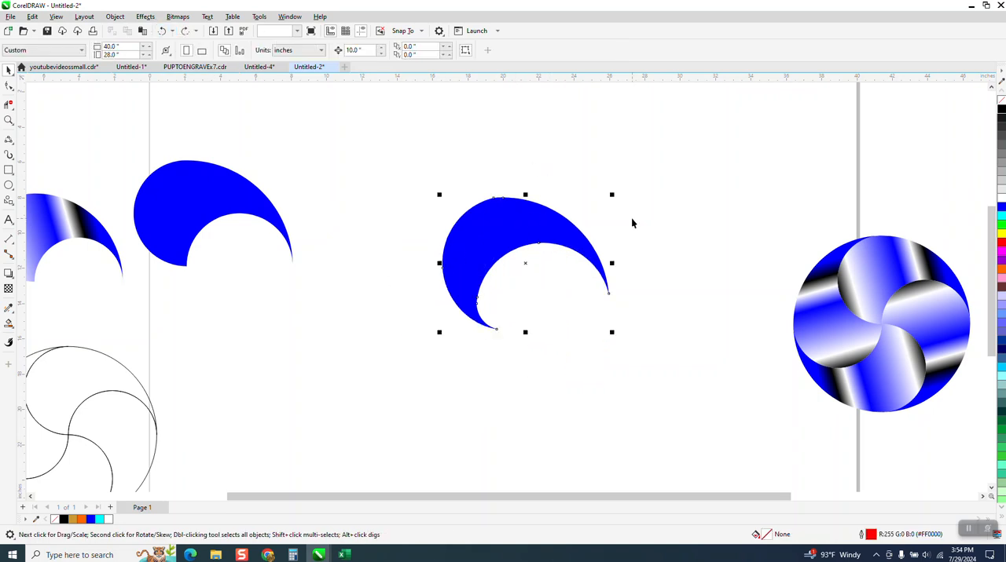
{"action": "left_click_drag", "start_coordinate": [525, 265], "coordinate": [788, 250]}
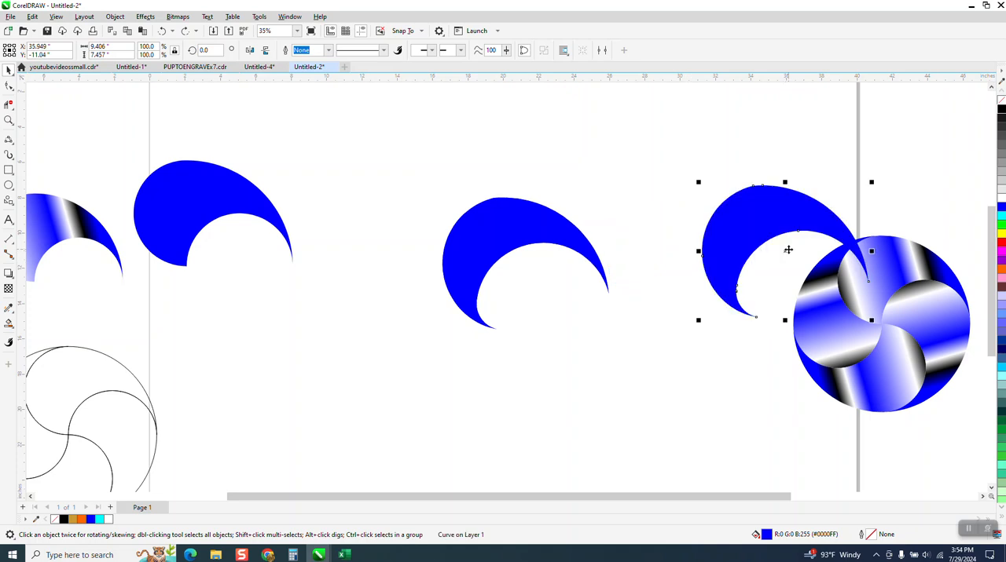
{"action": "key", "text": "Delete"}
- Apply a fountain fill to the blade with Interactive Fill, running from blue at its upper right to black at its lower left
{"action": "left_click", "coordinate": [486, 233]}
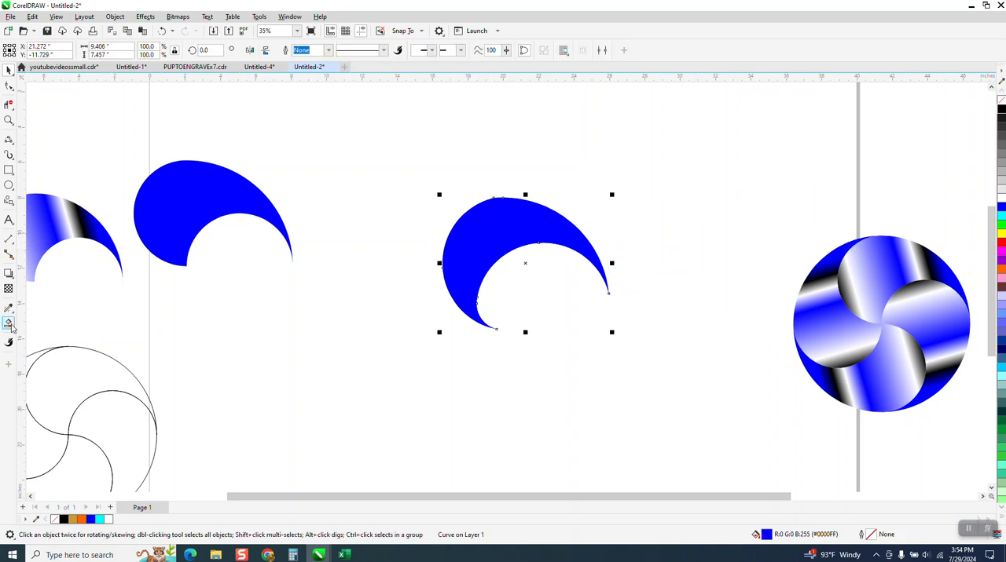
{"action": "left_click", "coordinate": [10, 323]}
{"action": "left_click", "coordinate": [11, 327]}
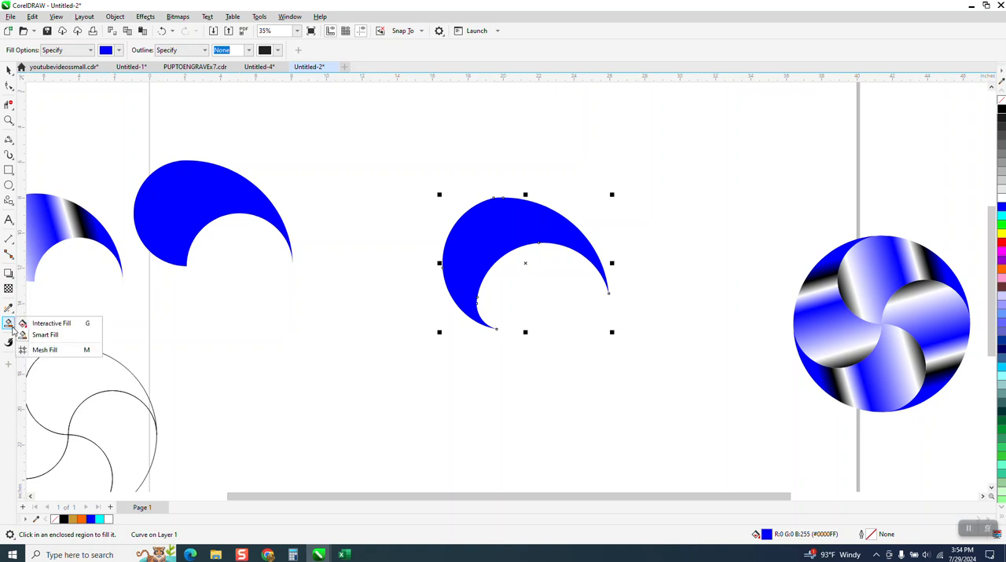
{"action": "left_click", "coordinate": [39, 324]}
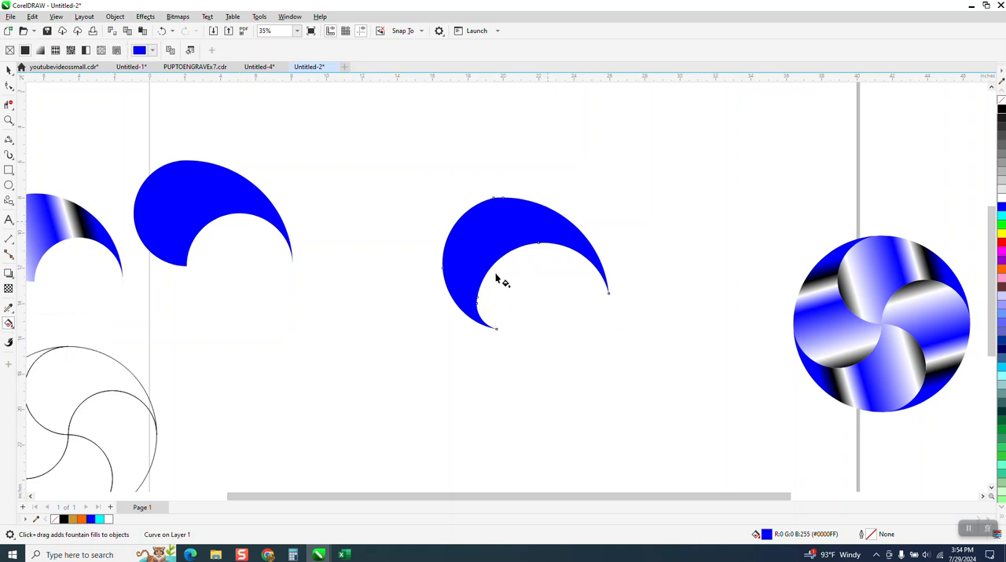
{"action": "left_click_drag", "start_coordinate": [547, 223], "coordinate": [421, 308]}
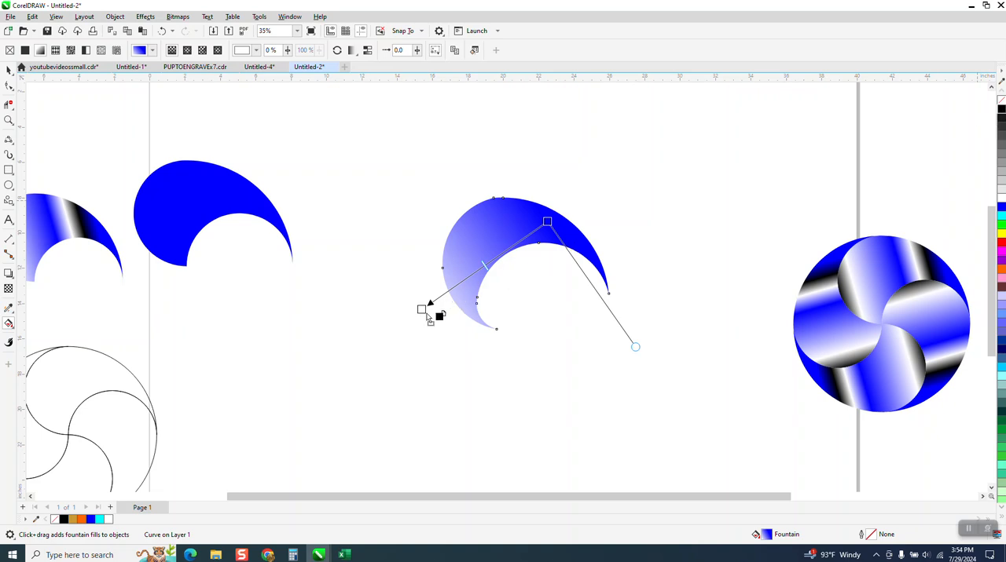
{"action": "left_click_drag", "start_coordinate": [429, 318], "coordinate": [421, 309]}
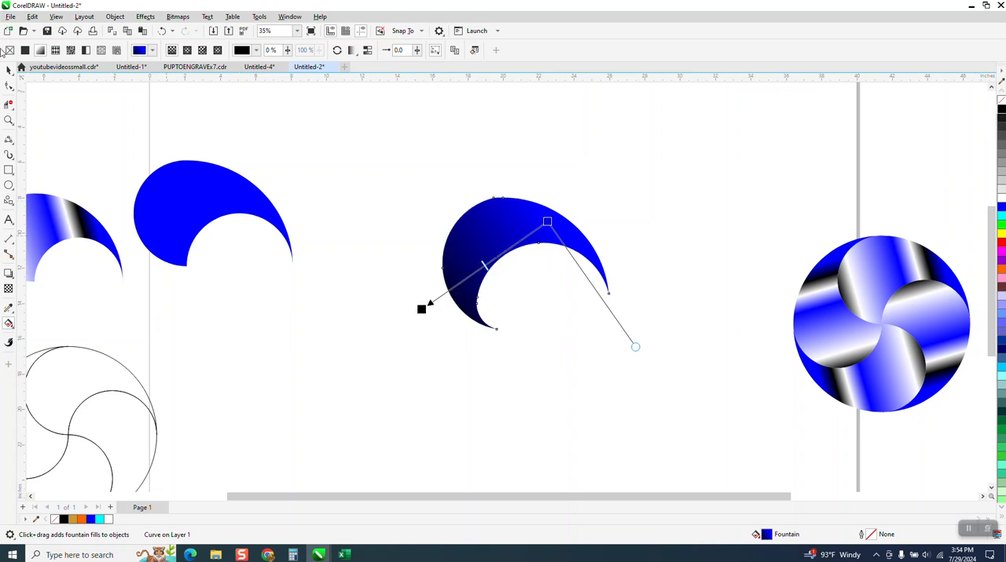
{"action": "left_click", "coordinate": [9, 70]}
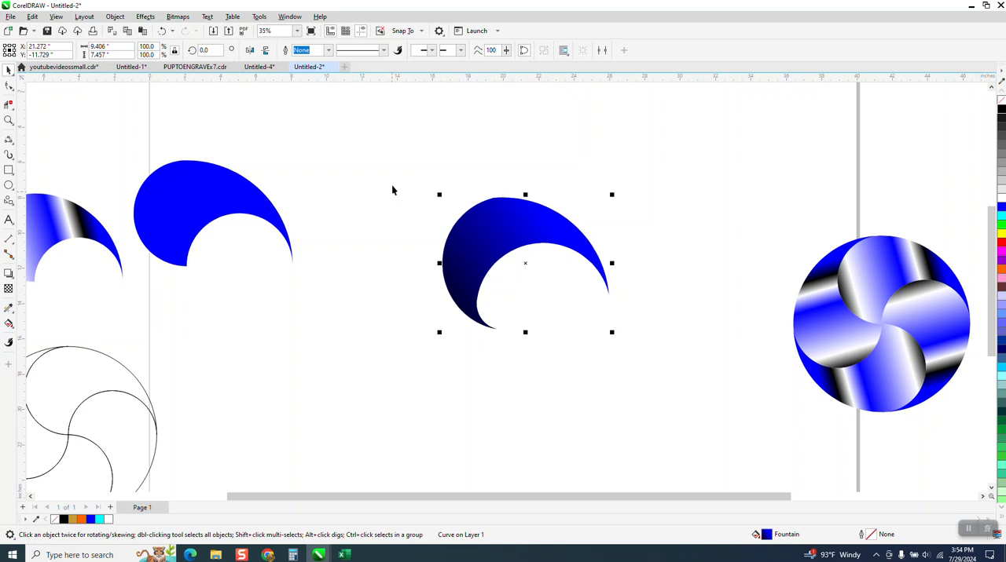
- Rotate a copy of the gradient blade 90 degrees and repeat it twice to form a four-blade pinwheel
{"action": "left_click", "coordinate": [203, 51]}
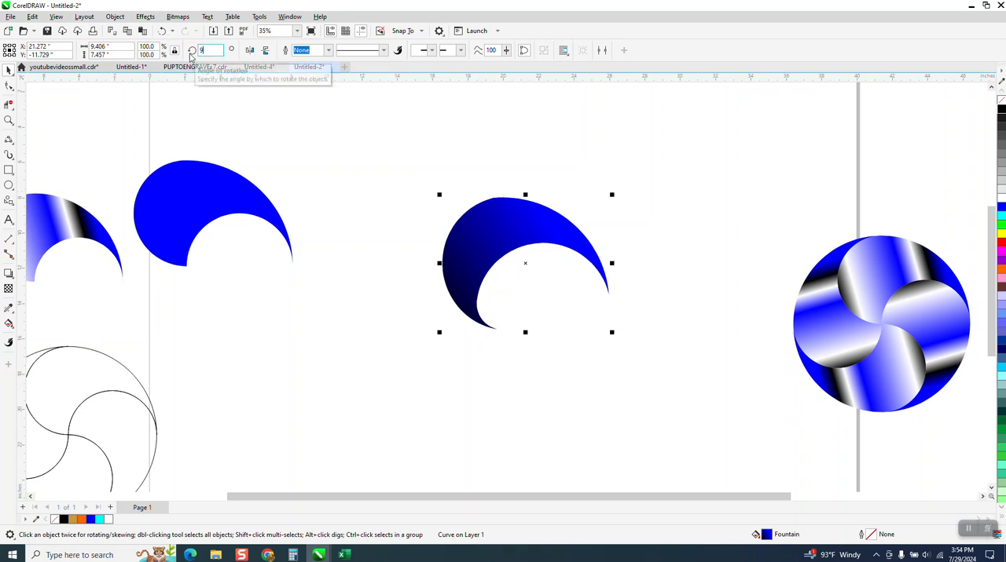
{"action": "type", "text": "90"}
{"action": "key", "text": "Return"}
{"action": "key", "text": "ctrl+d"}
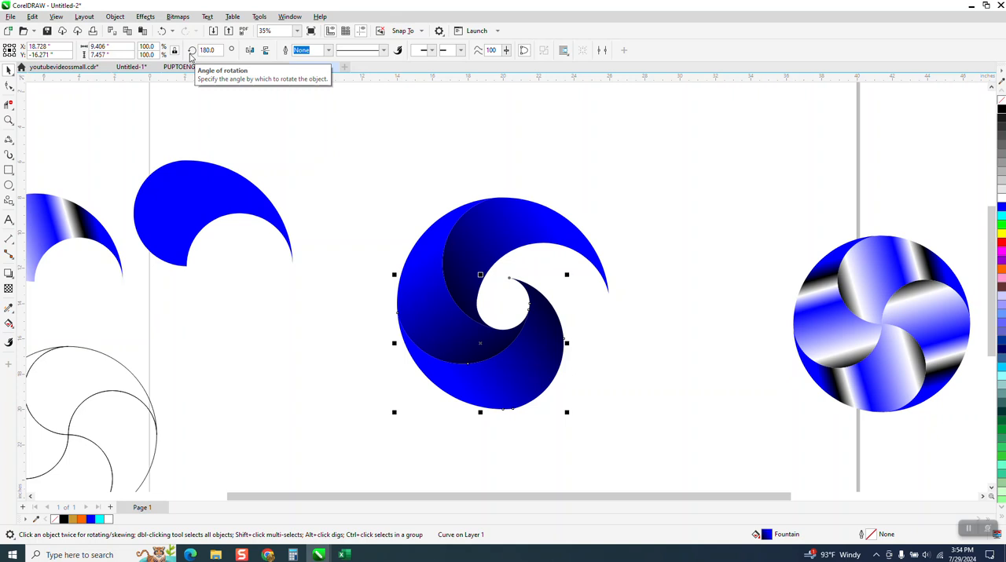
{"action": "key", "text": "ctrl+d"}
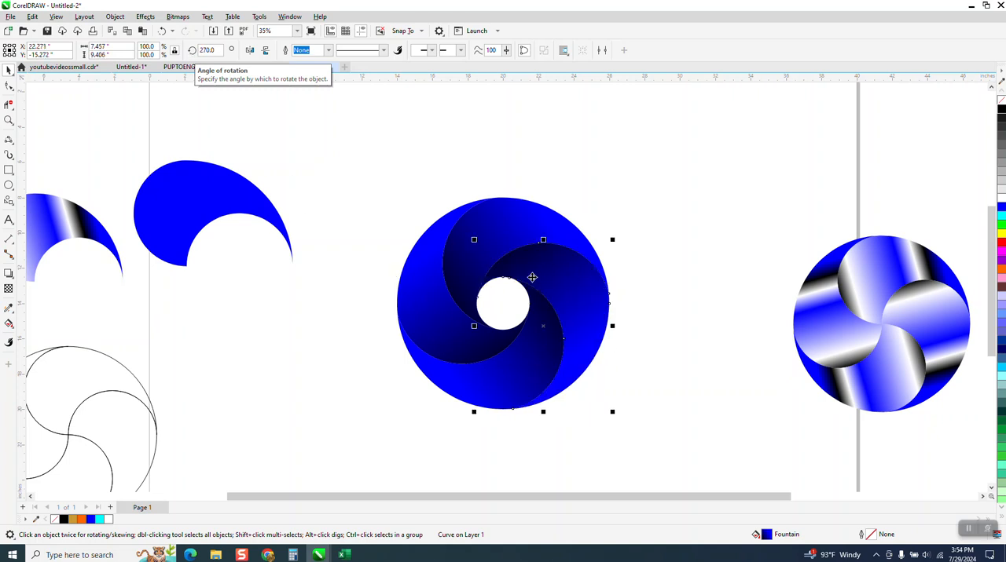
- Fill the pinwheel's central hole with blue using Smart Fill
{"action": "left_click", "coordinate": [12, 326]}
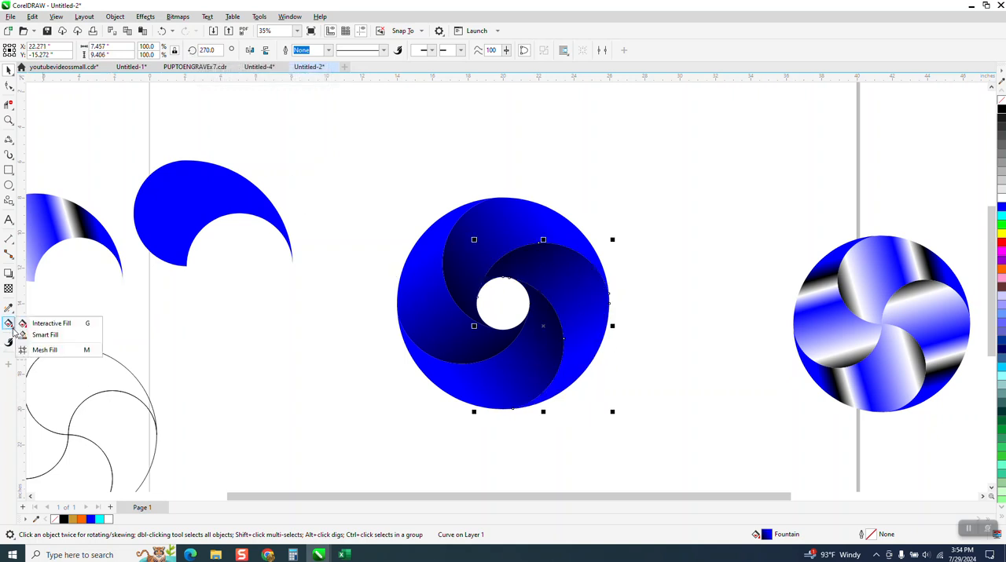
{"action": "left_click", "coordinate": [41, 335]}
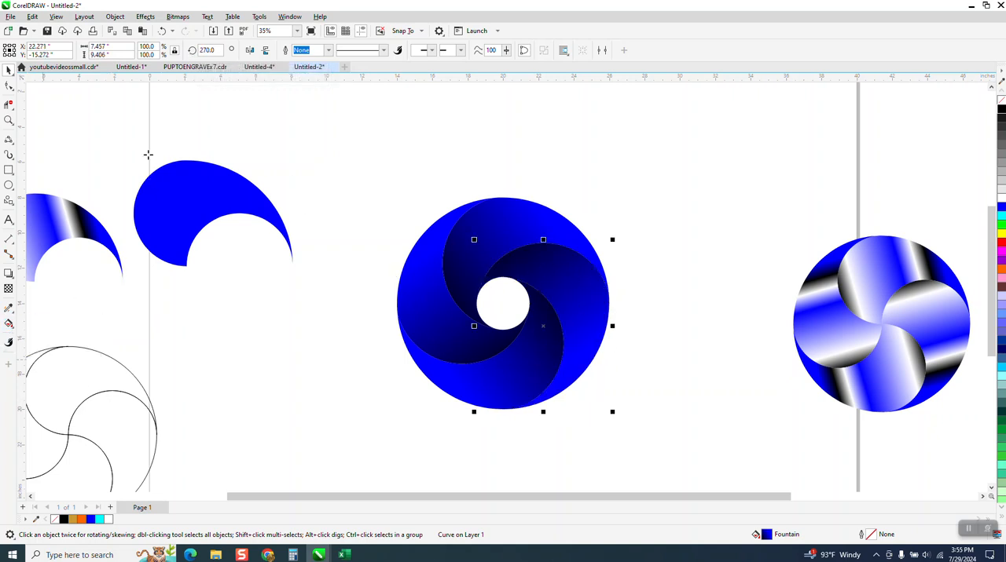
{"action": "left_click", "coordinate": [508, 300]}
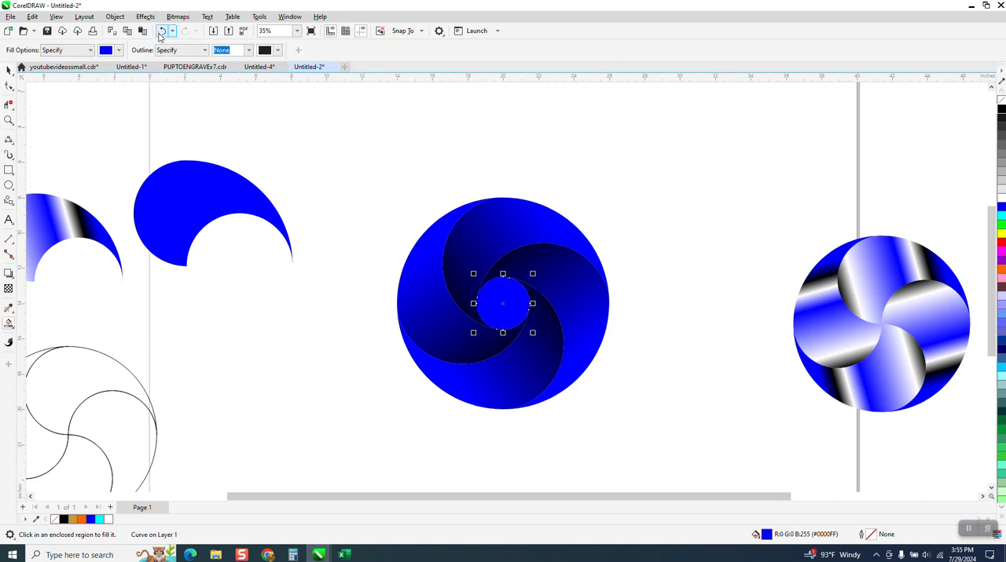
- Try a black Smart Fill in the central hole in place of the blue one, and delete it
{"action": "left_click", "coordinate": [118, 51]}
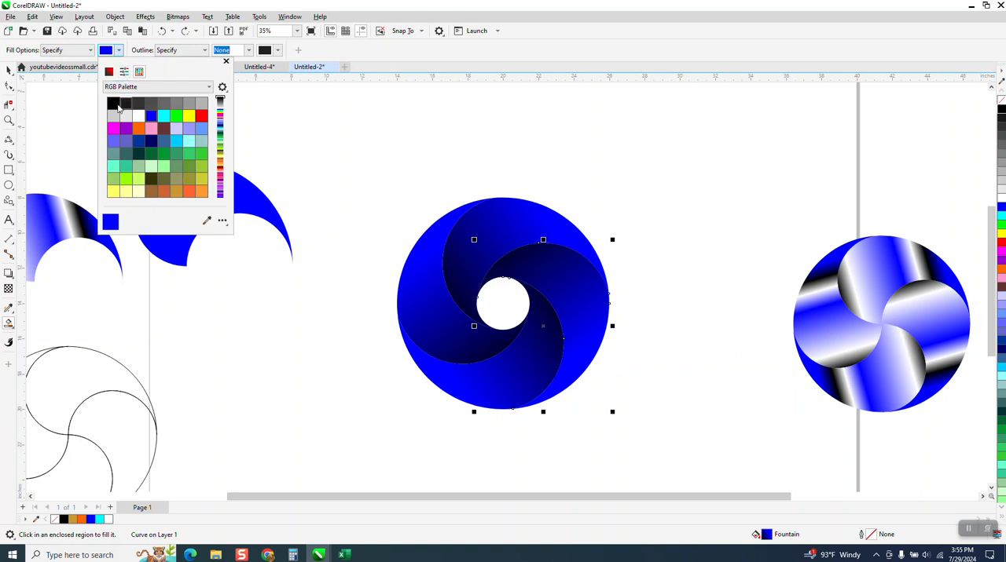
{"action": "left_click", "coordinate": [113, 103]}
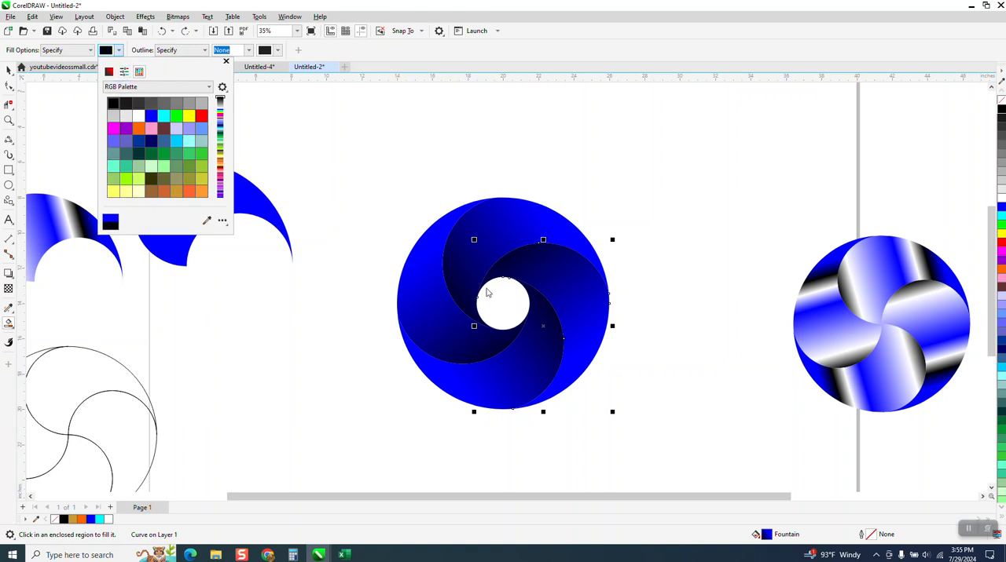
{"action": "left_click", "coordinate": [517, 315]}
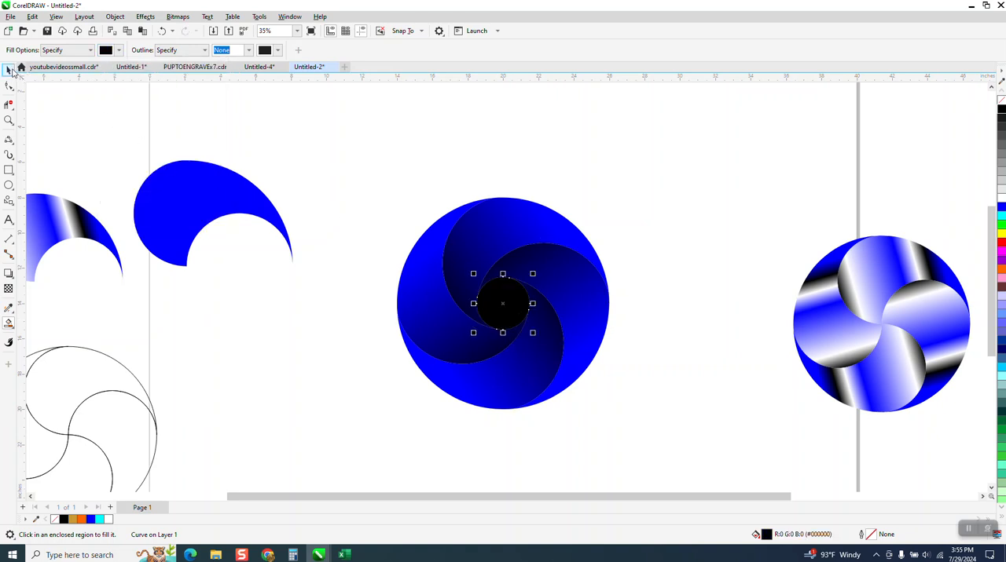
{"action": "key", "text": "Delete"}
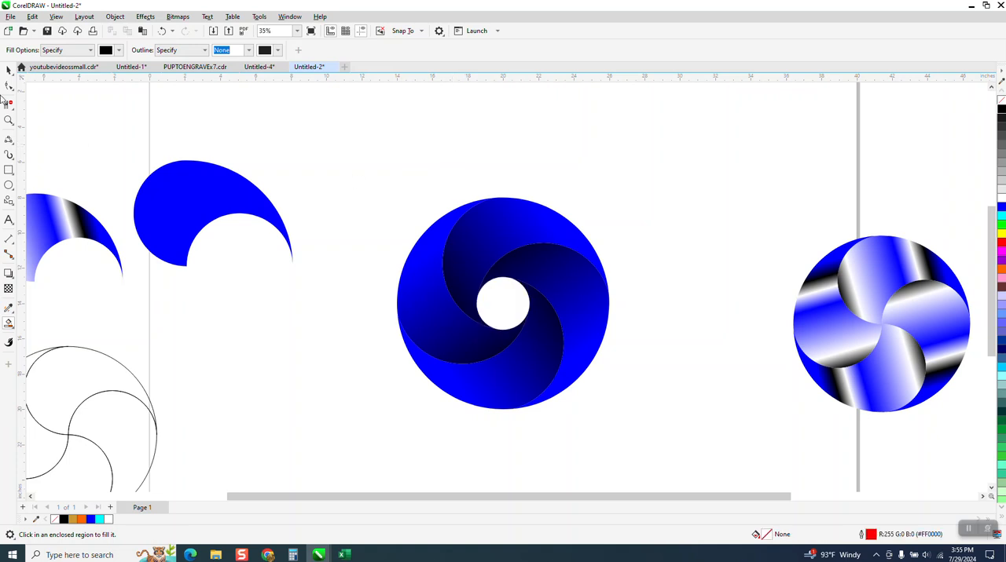
- Draw a rectangle about 16.4 by 14.2 inches around the pinwheel and fill it with black
{"action": "left_click", "coordinate": [9, 169]}
{"action": "mouse_move", "coordinate": [358, 174]}
{"action": "left_mouse_down"}
{"action": "mouse_move", "coordinate": [426, 303]}
{"action": "mouse_move", "coordinate": [637, 406]}
{"action": "mouse_move", "coordinate": [647, 424]}
{"action": "left_mouse_up"}
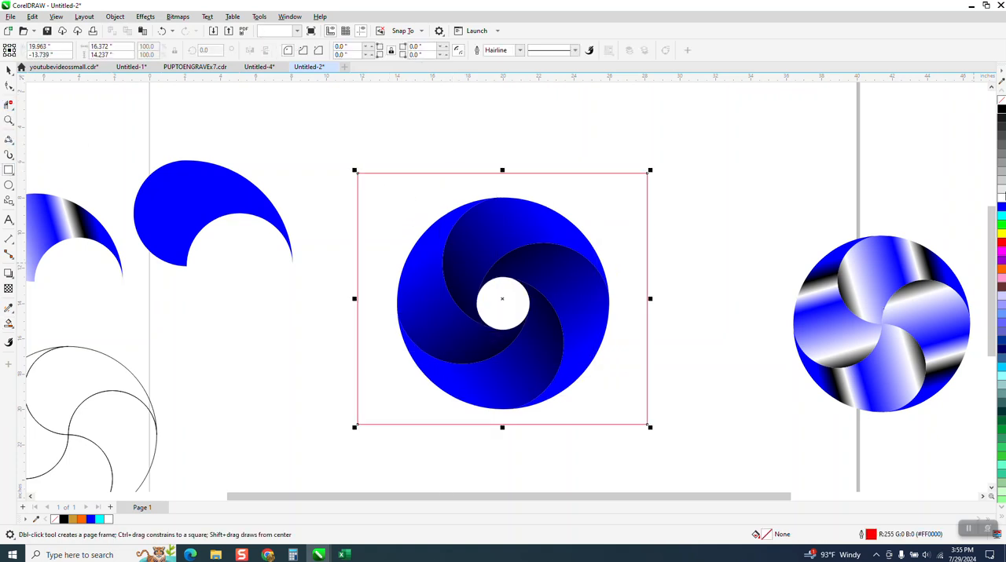
{"action": "left_click", "coordinate": [1000, 113]}
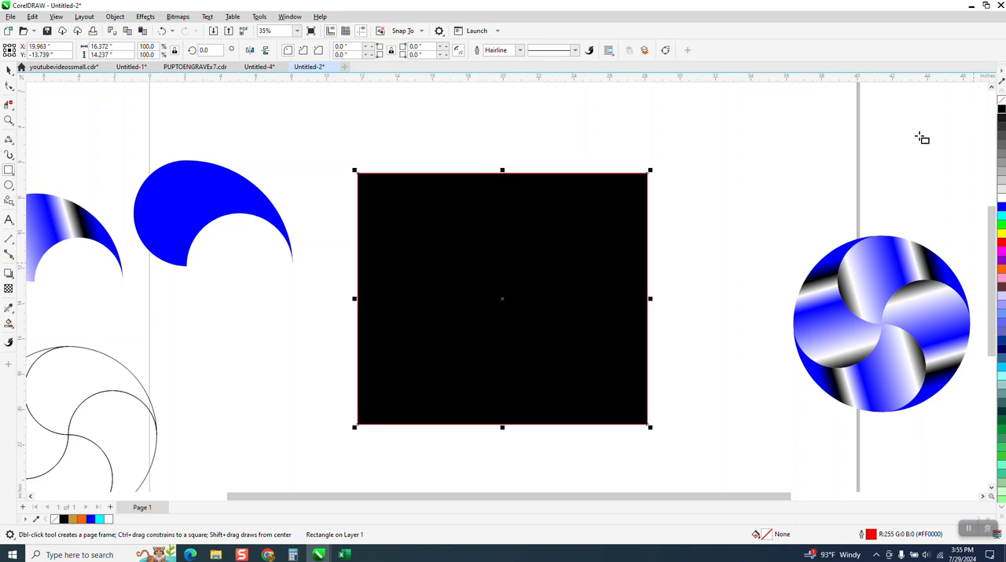
- Send the black rectangle to the back of the page, behind the blue four-blade pinwheel
{"action": "left_click", "coordinate": [116, 17]}
{"action": "mouse_move", "coordinate": [128, 185]}
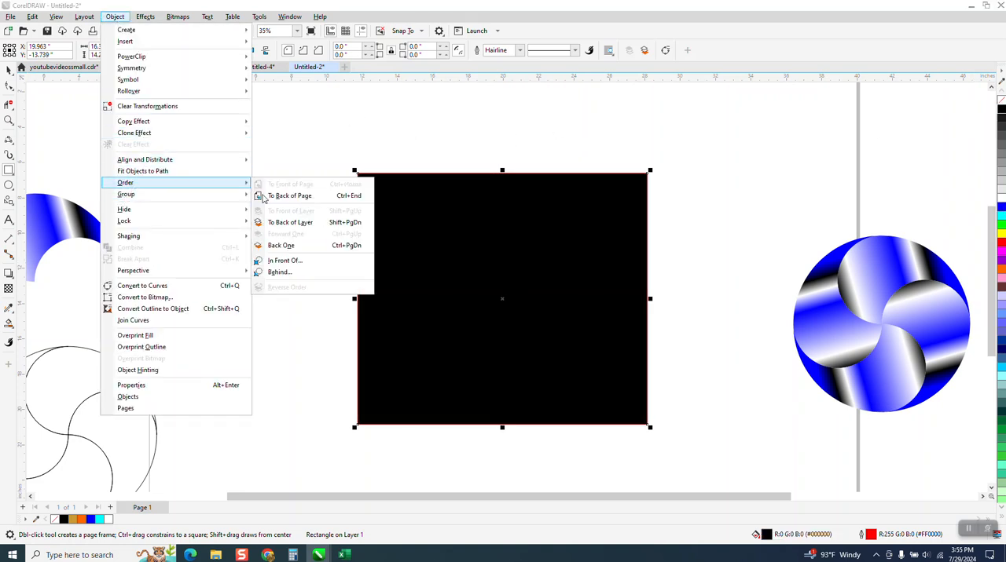
{"action": "left_click", "coordinate": [304, 198]}
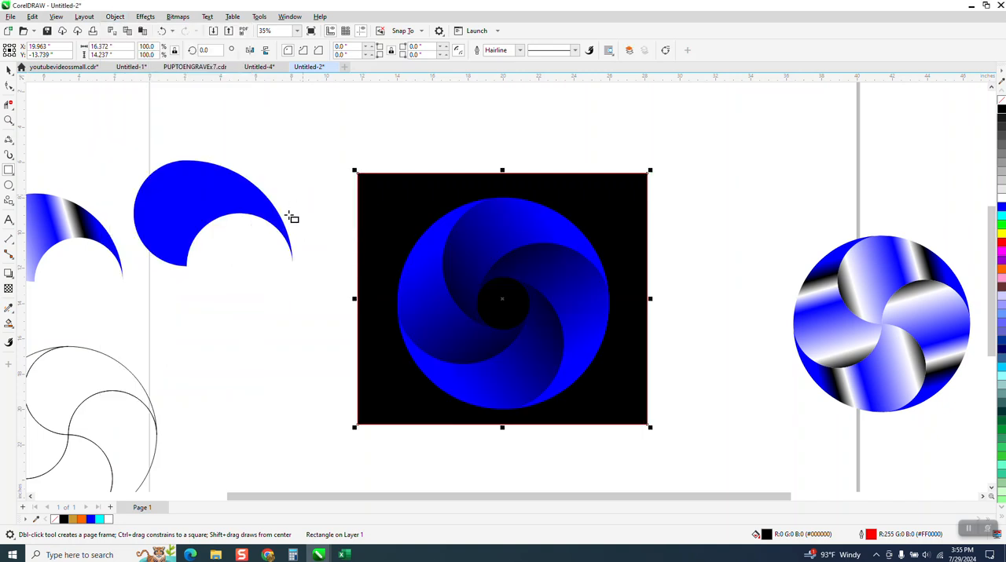
- Examine the blue pinwheel on its black background and the unfilled outline pinwheel up close
{"action": "left_click", "coordinate": [8, 120]}
{"action": "left_click_drag", "start_coordinate": [346, 176], "coordinate": [660, 433]}
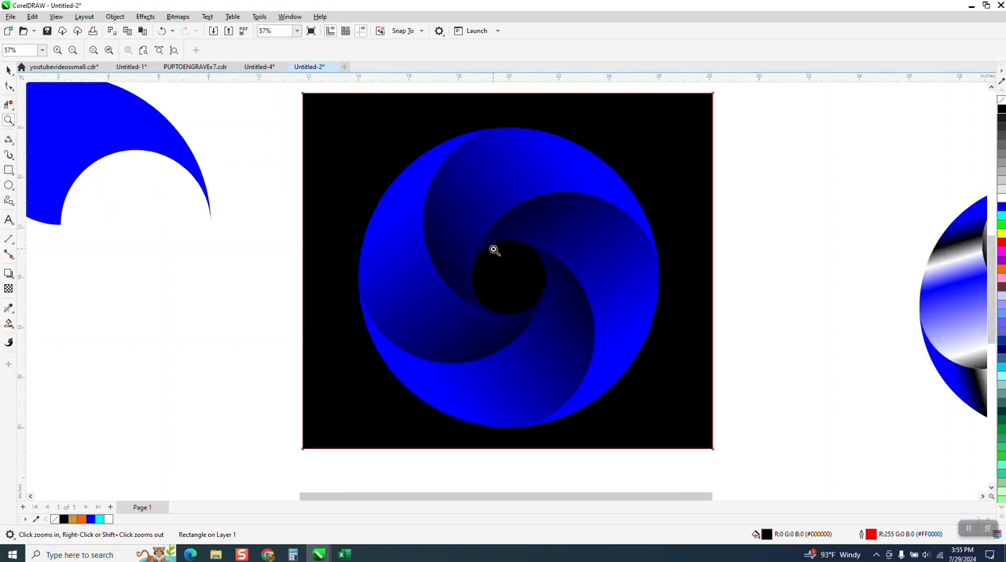
{"action": "scroll", "coordinate": [494, 253], "scroll_direction": "down", "scroll_amount": 1}
{"action": "scroll", "coordinate": [525, 269], "scroll_direction": "down", "scroll_amount": 1}
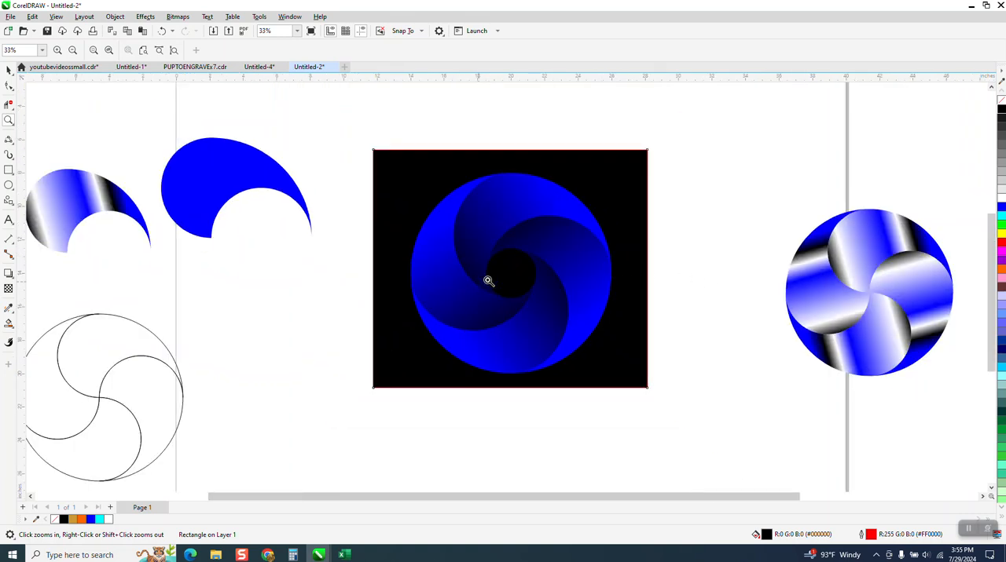
{"action": "scroll", "coordinate": [512, 289], "scroll_direction": "down", "scroll_amount": 1}
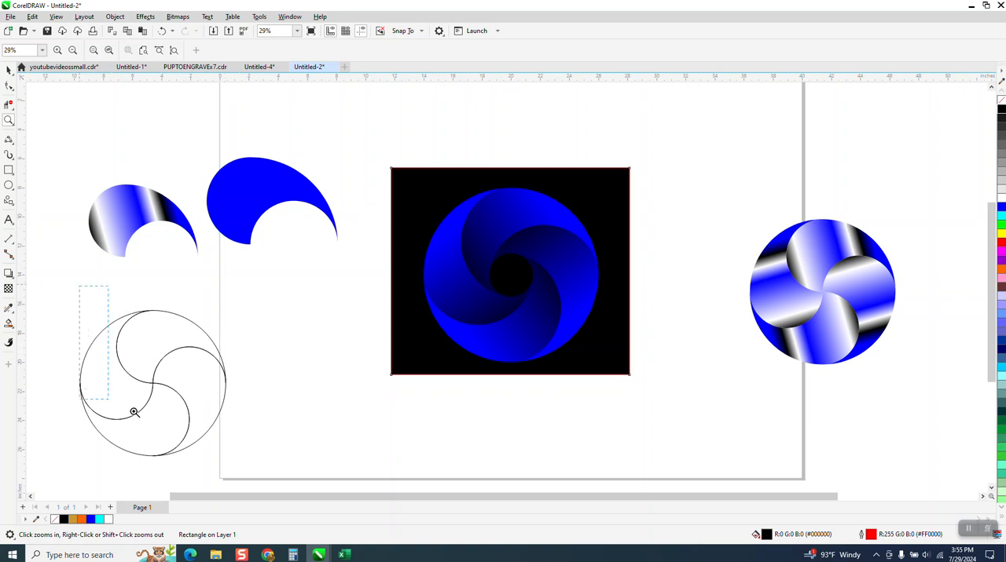
{"action": "left_click_drag", "start_coordinate": [133, 412], "coordinate": [359, 484]}
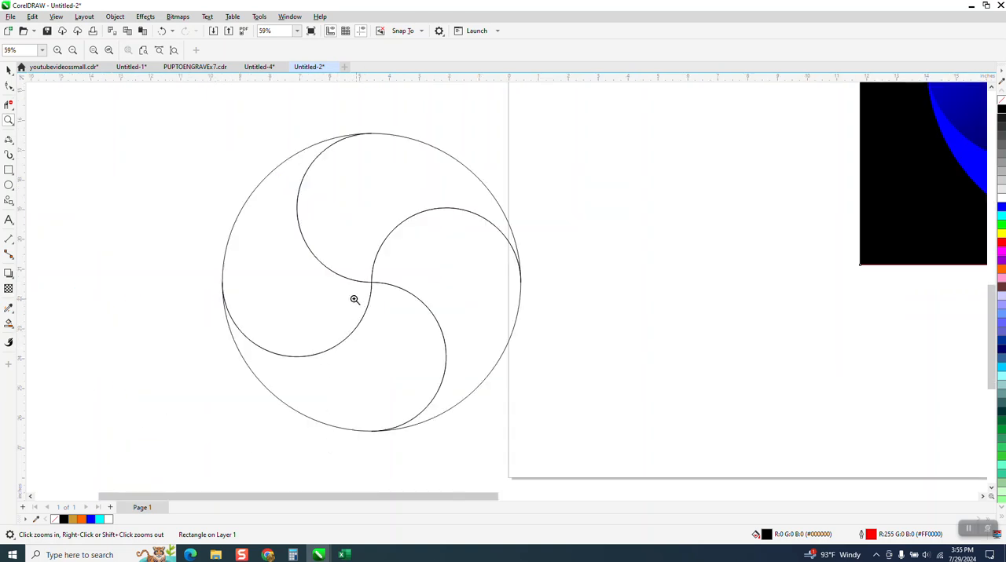
{"action": "scroll", "coordinate": [352, 297], "scroll_direction": "down", "scroll_amount": 4}
{"action": "scroll", "coordinate": [353, 286], "scroll_direction": "down", "scroll_amount": 1}
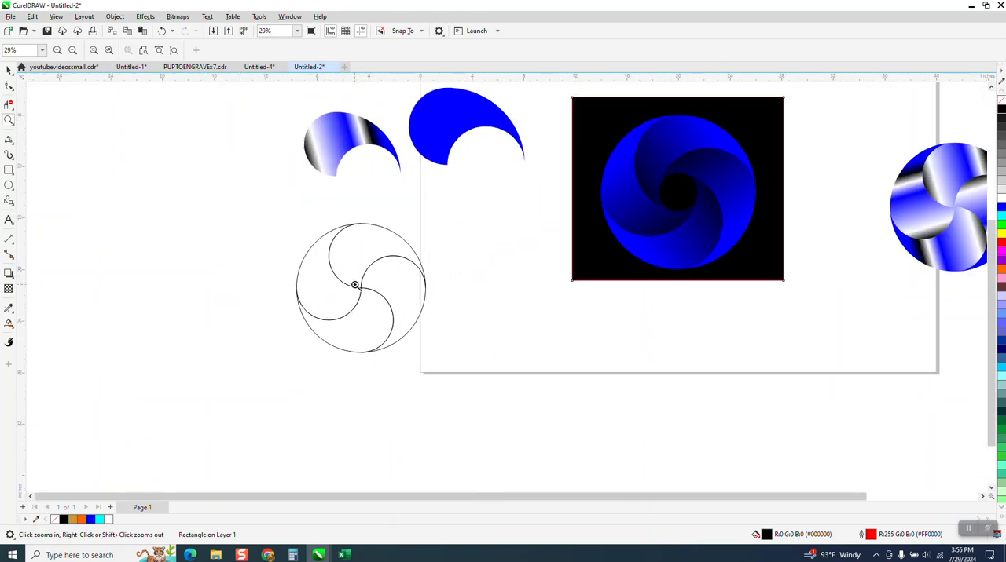